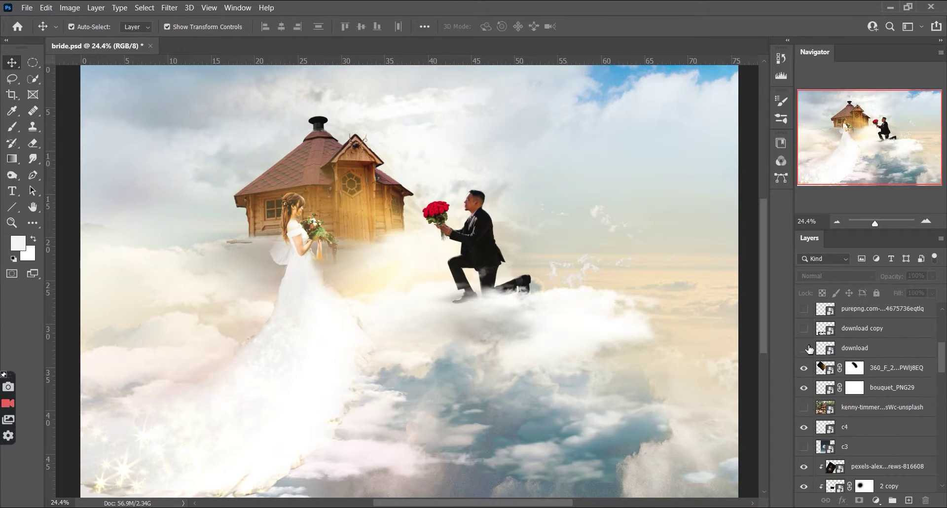
- Turn on the composite layers and open the cloud photo smart object in its own tab
drag(805, 336, 806, 340)
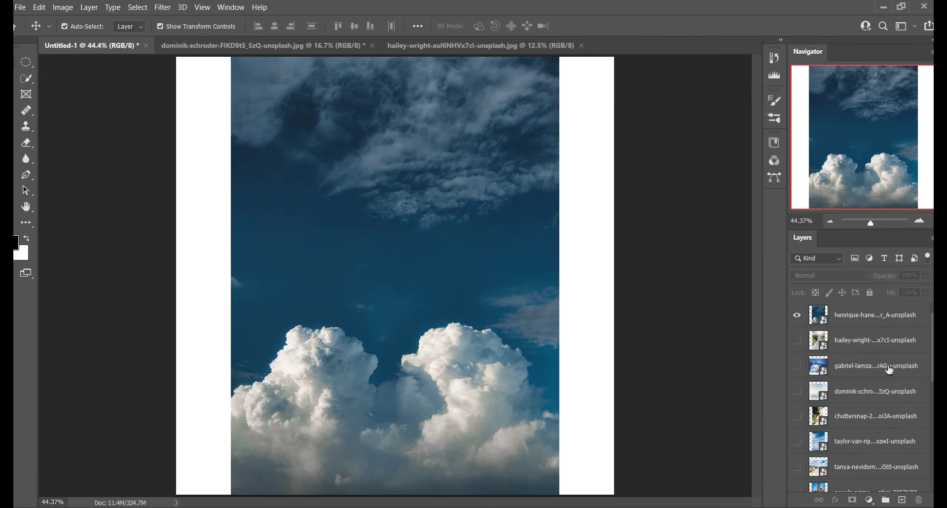
double_click(820, 321)
- Select the bottom cumulus clouds with Color Range (Midtones), trim with Quick Selection, and copy to a layer
click(137, 7)
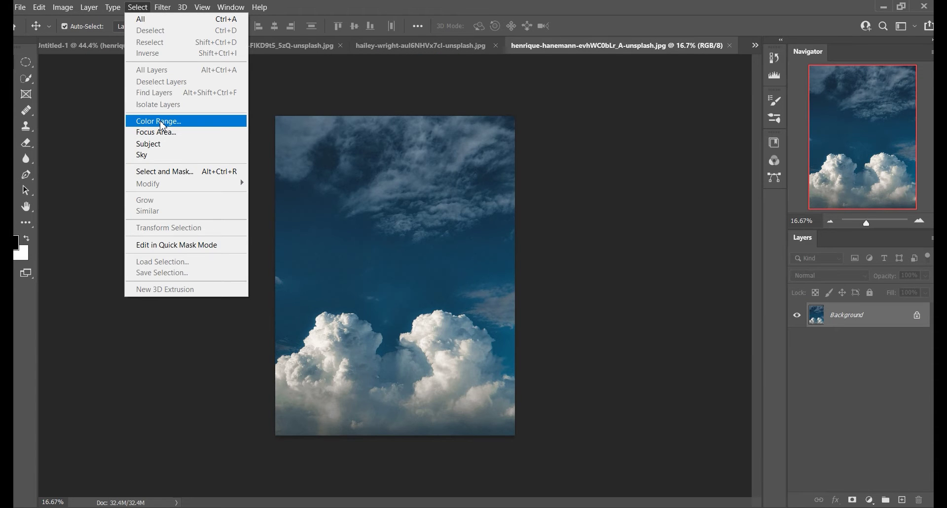
click(163, 121)
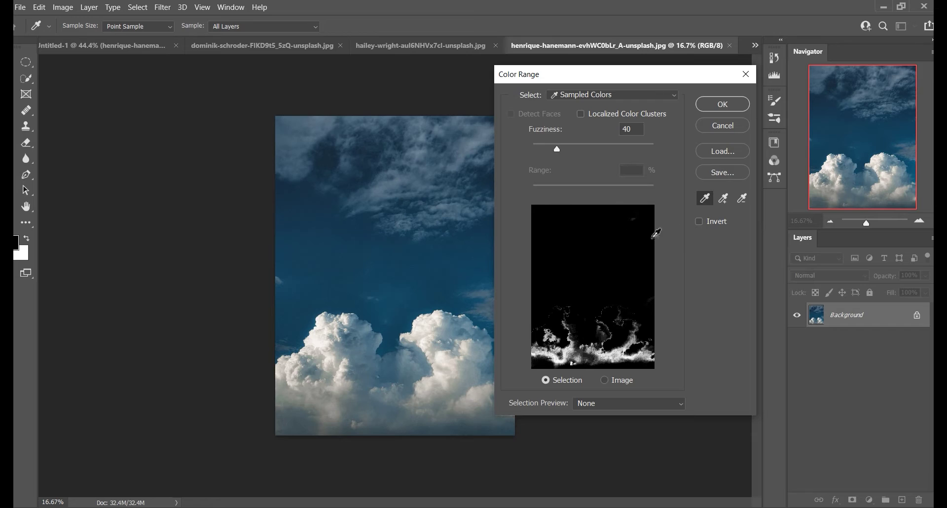
click(612, 94)
click(598, 184)
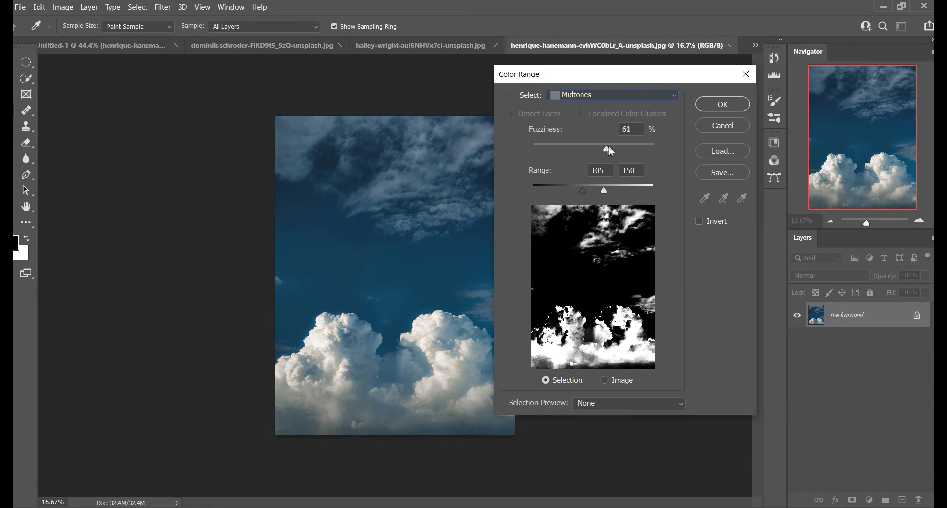
key(Return)
key(w)
mouse_move(377, 263)
mouse_down()
mouse_move(506, 347)
mouse_move(491, 360)
mouse_up()
key(ctrl+j)
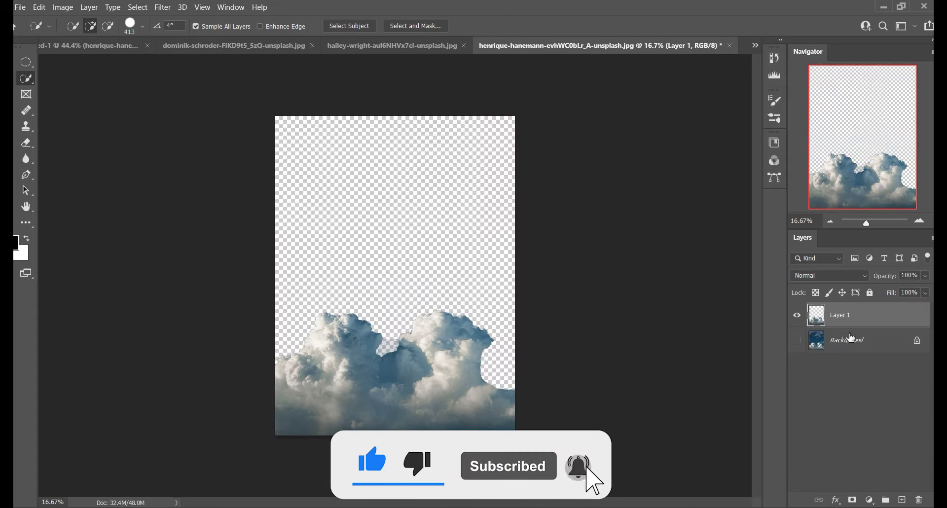
- Paste the clouds into the pale sky scene's lower half, enlarged about 164% and tapered in perspective
click(380, 49)
click(296, 48)
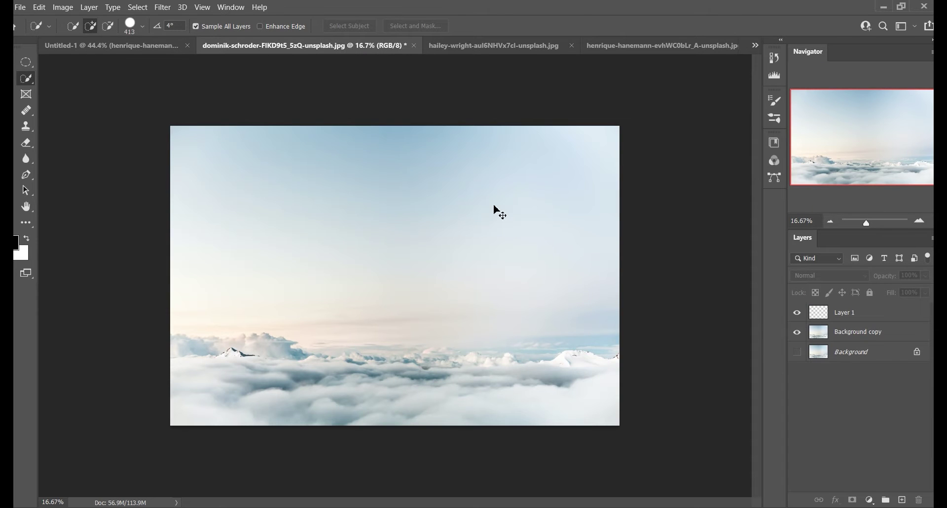
key(ctrl+v)
key(ctrl+t)
drag(514, 338, 611, 488)
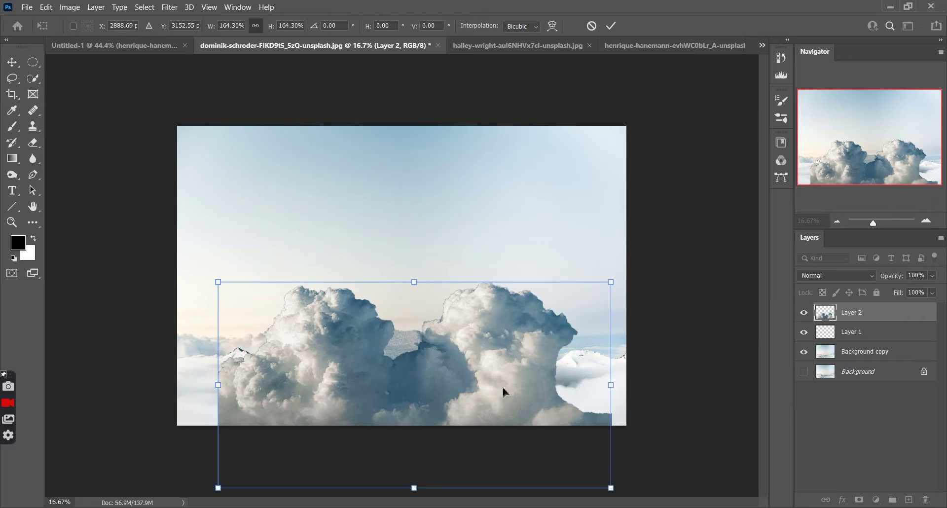
drag(503, 389, 472, 355)
drag(580, 244, 463, 239)
drag(580, 347, 408, 412)
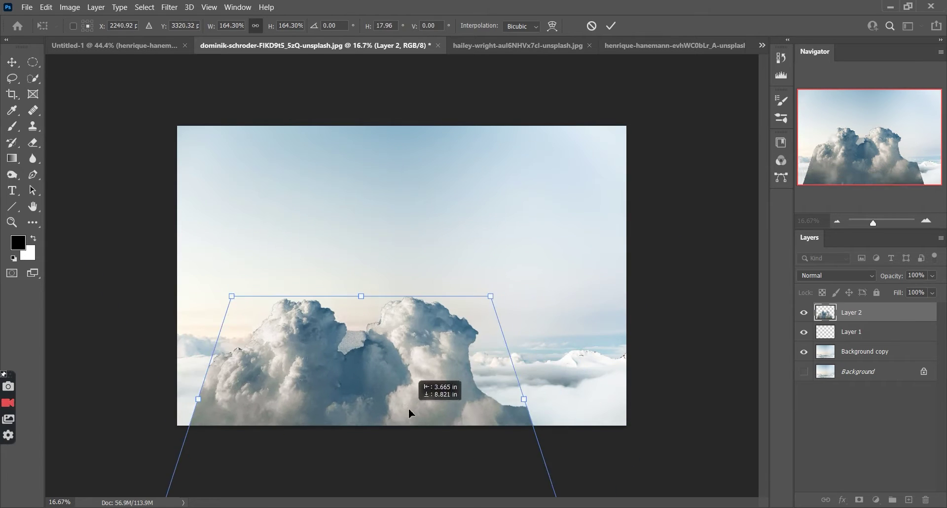
key(Return)
click(859, 499)
- Mask the pasted clouds, painting black to hide the centre, and enlarge the layer further
key(b)
key(x)
key(x)
mouse_move(498, 389)
mouse_down()
mouse_move(444, 328)
mouse_move(269, 261)
mouse_up()
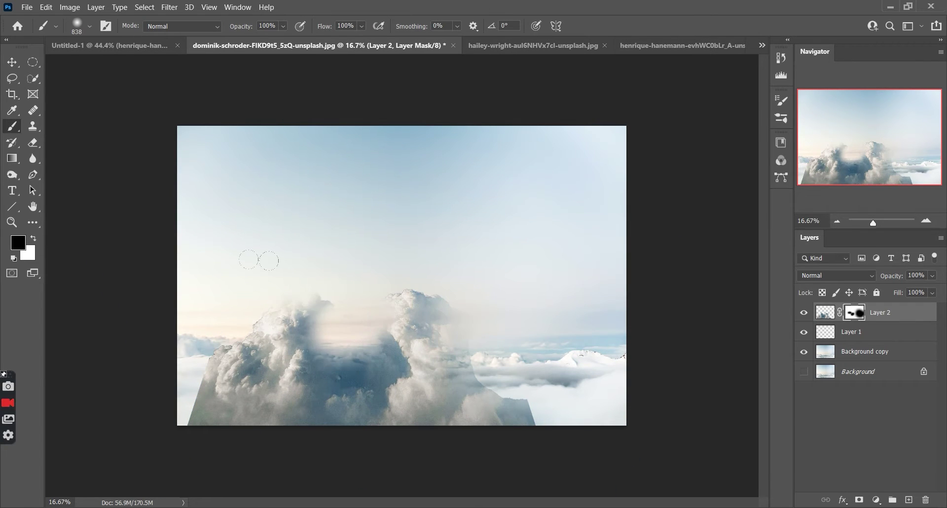
key(ctrl+t)
drag(570, 319, 626, 387)
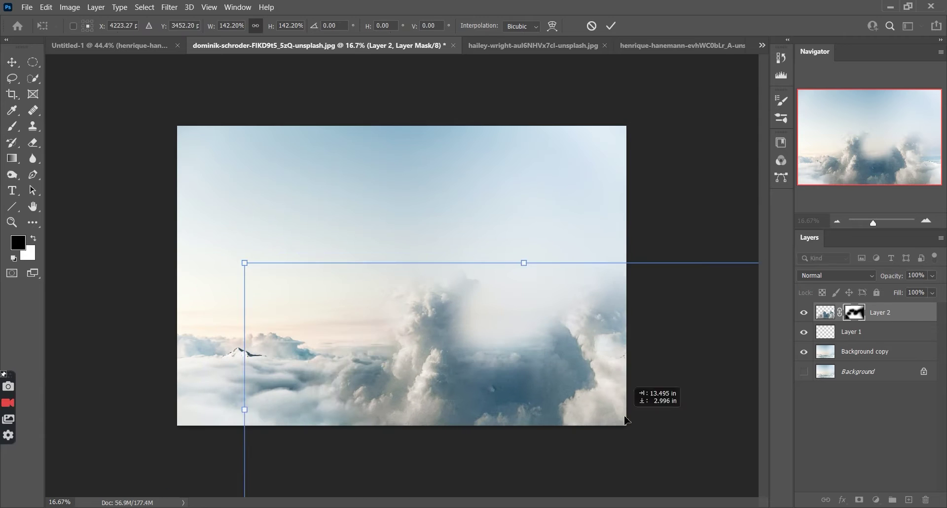
key(Return)
key(b)
mouse_move(471, 325)
mouse_down()
mouse_move(487, 287)
mouse_move(592, 306)
mouse_up()
drag(419, 310, 542, 340)
- Put the masked cloud layer into a new layer group
key(v)
click(892, 500)
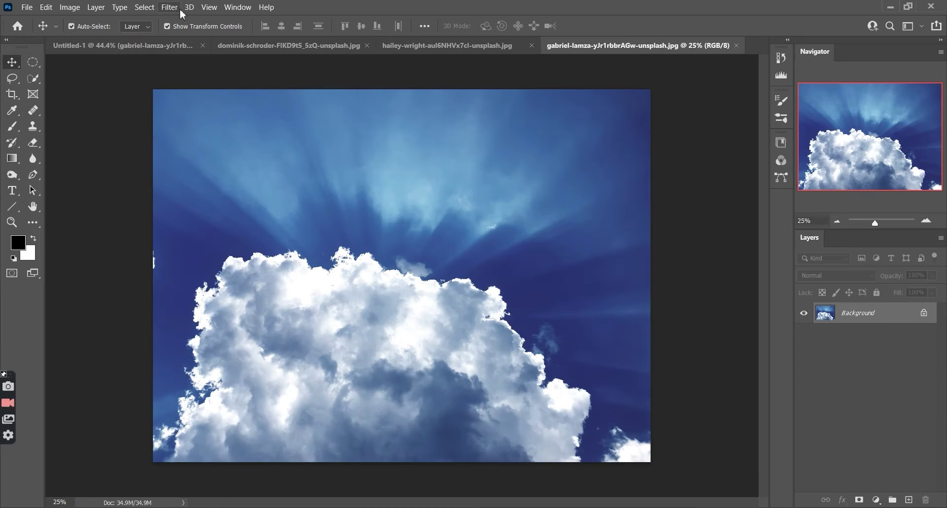
click(169, 7)
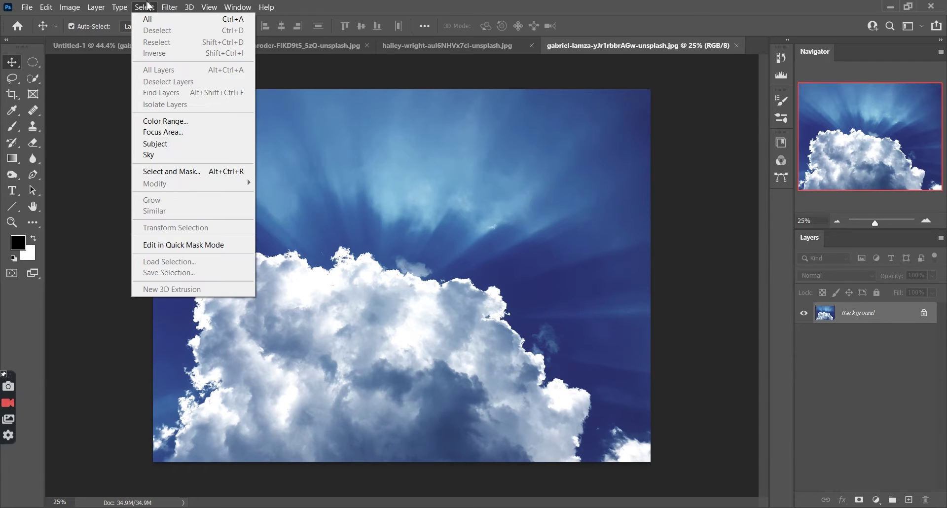
- Select the sunburst photo's bright clouds with Color Range (Highlights) and copy them to a new layer
click(167, 126)
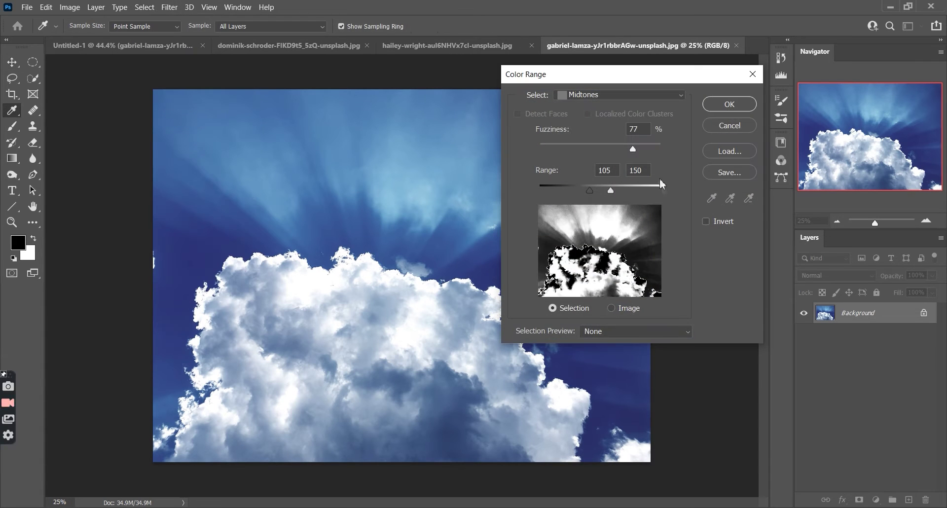
key(Up)
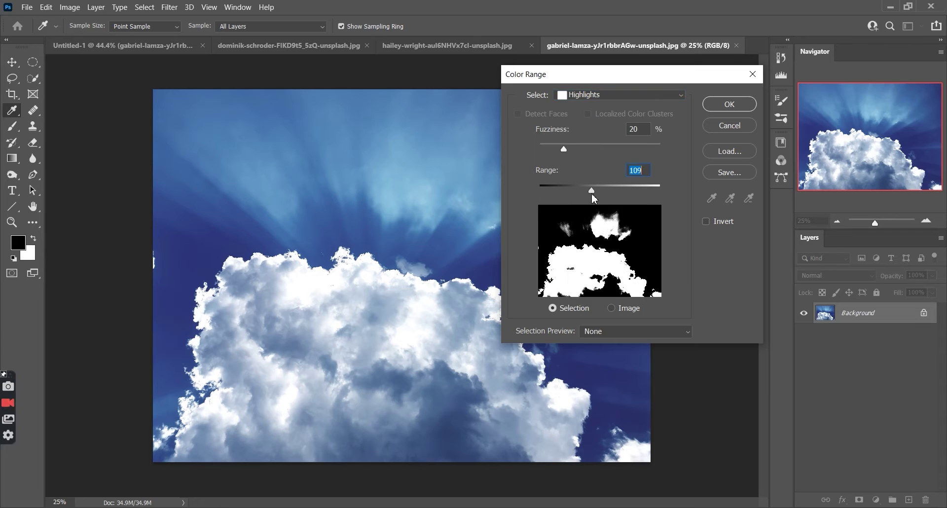
key(Return)
key(w)
key(ctrl+j)
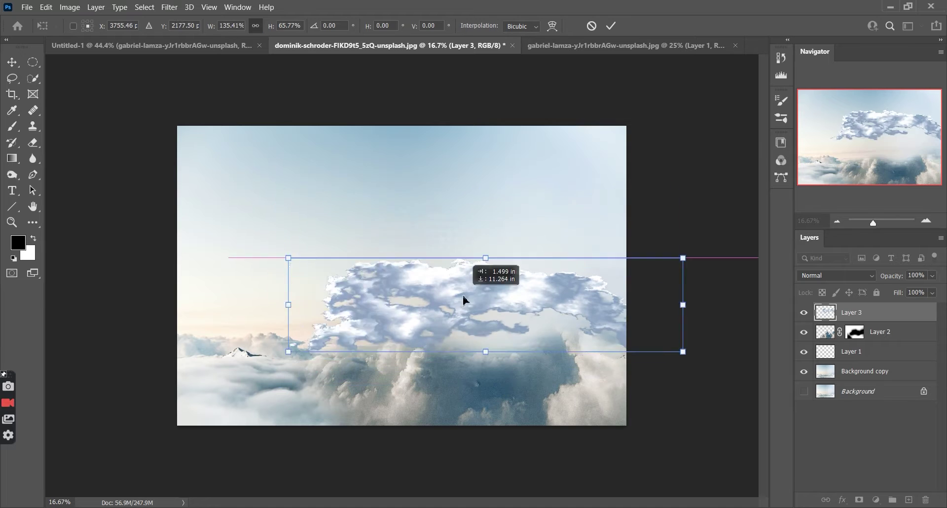
- Add a clipped Color Balance adjustment nudging the clouds slightly toward yellow
click(876, 500)
click(853, 401)
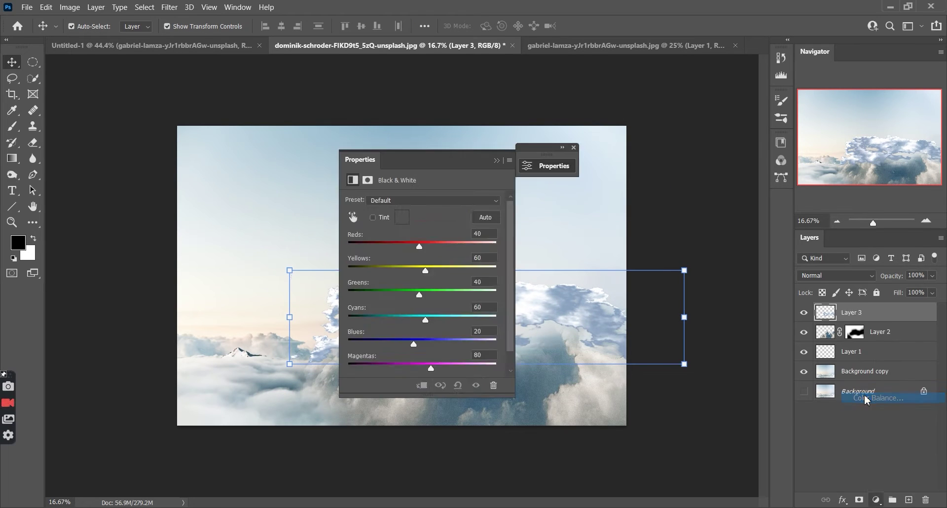
drag(578, 245, 588, 242)
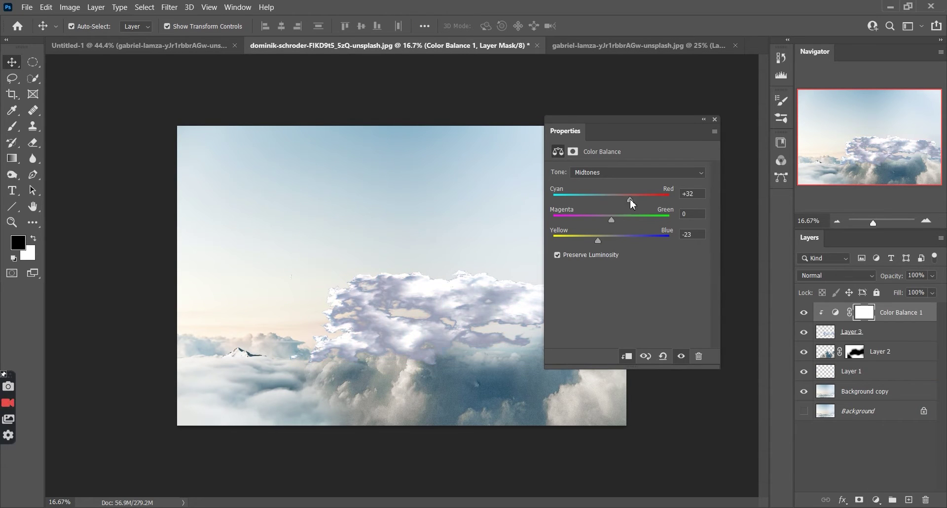
click(714, 119)
click(873, 315)
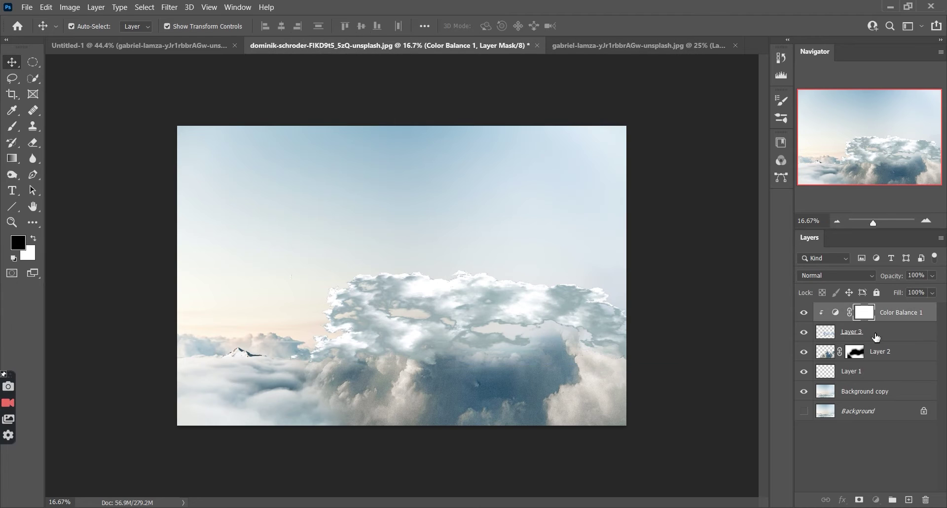
click(826, 334)
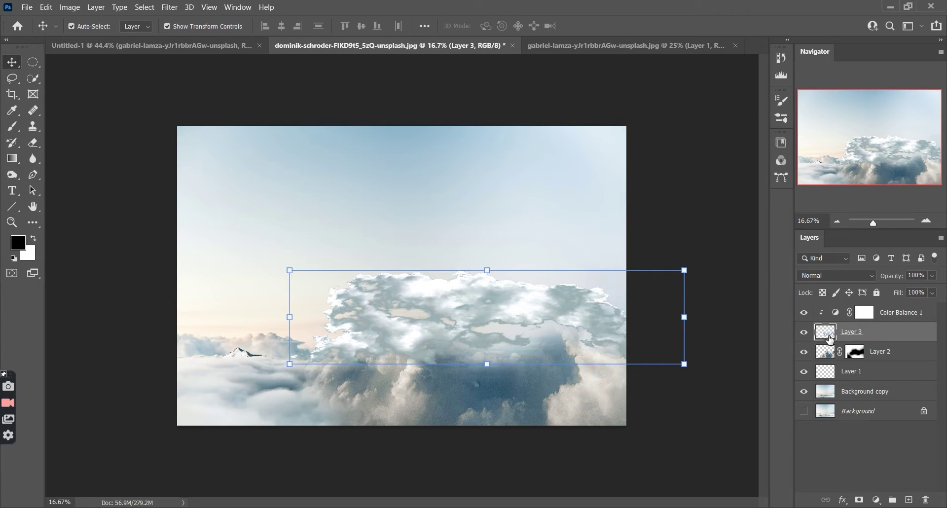
- Set brush size and hardness for Layer 3's mask, then move Layer 2 to the top
key(b)
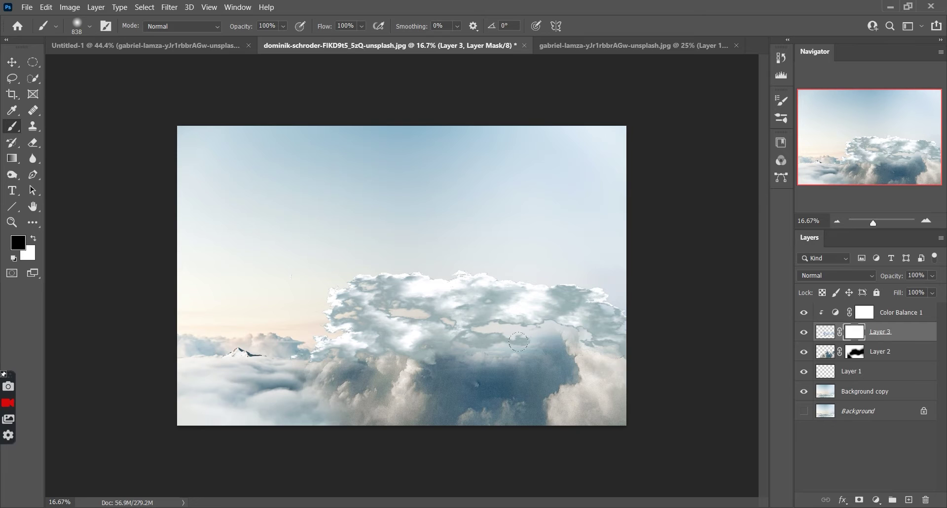
right_click(532, 345)
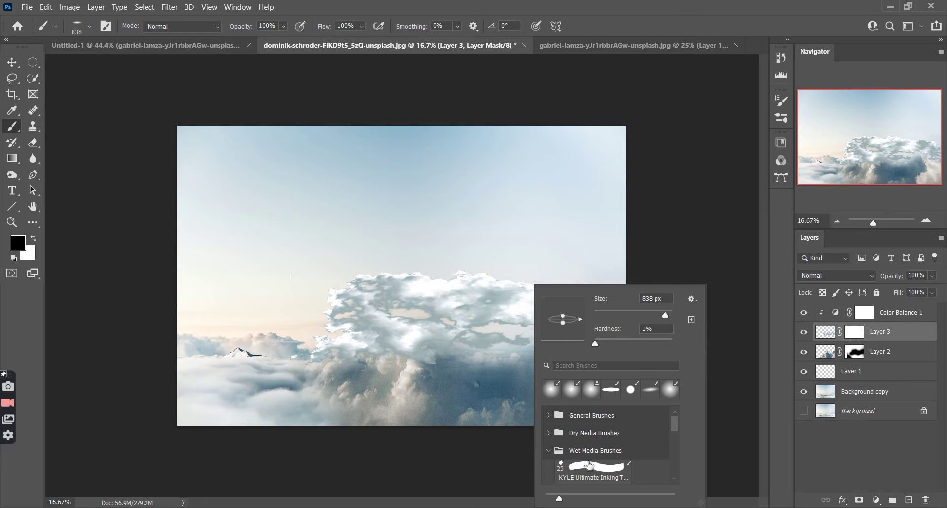
click(485, 335)
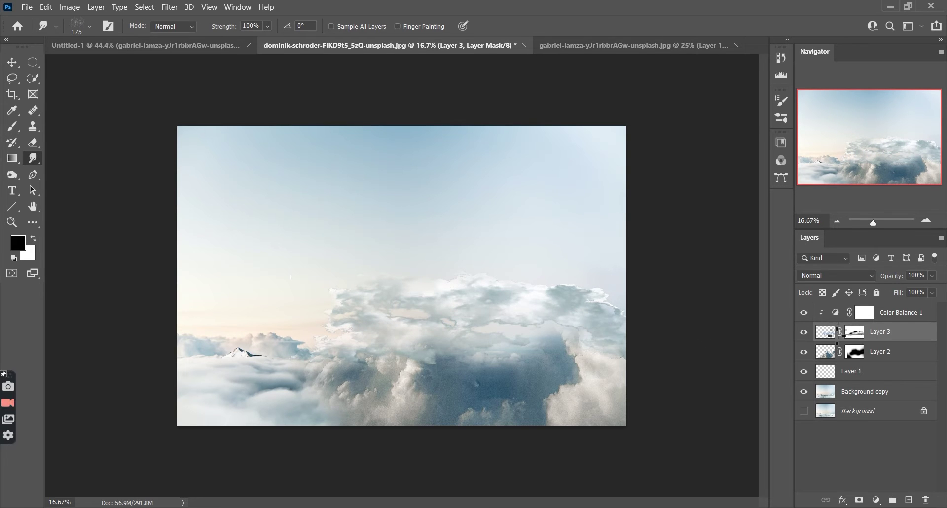
key(v)
drag(454, 311, 454, 324)
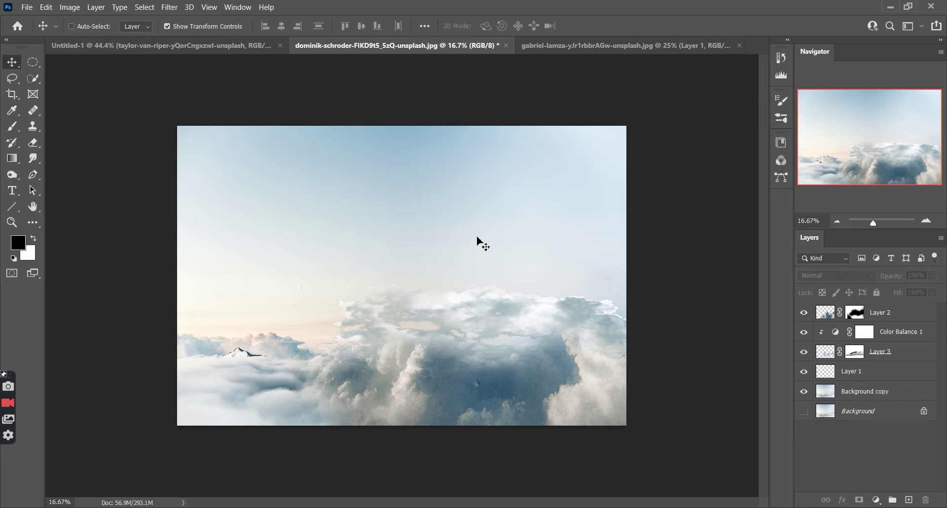
- Place the wispy-cloud photo and scale it to cover most of the canvas
drag(483, 244, 453, 253)
drag(458, 356, 545, 488)
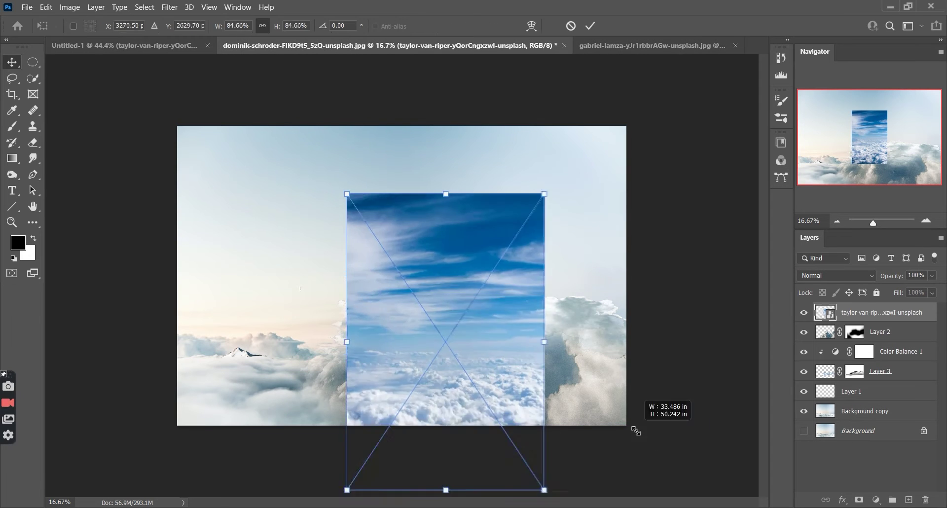
drag(442, 221, 544, 176)
drag(300, 173, 177, 173)
click(837, 275)
click(824, 341)
- Set the wispy-cloud layer to Lighter Color blend mode and enlarge it leftward and downward
key(Down)
key(Return)
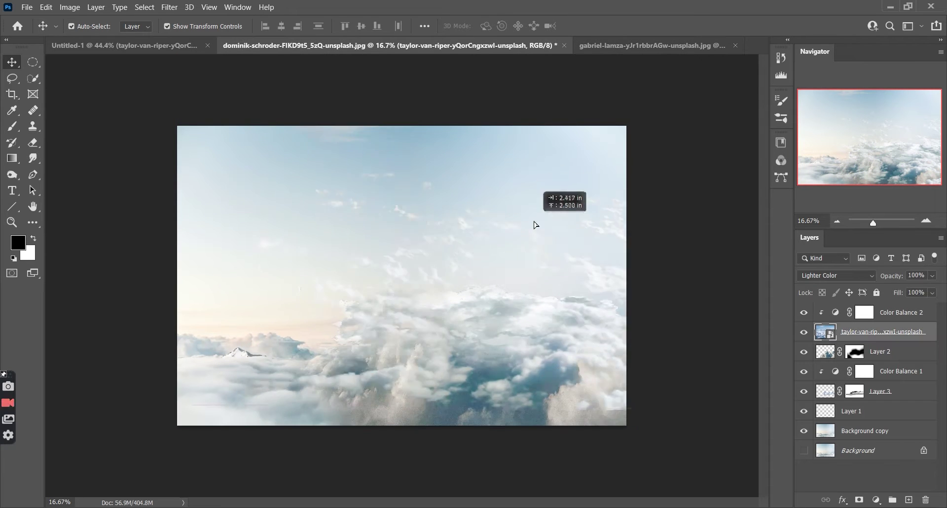
drag(423, 332, 465, 286)
key(Return)
- Add a mask to the wispy-cloud layer and paint out its lower clouds
click(859, 500)
key(b)
drag(592, 365, 346, 335)
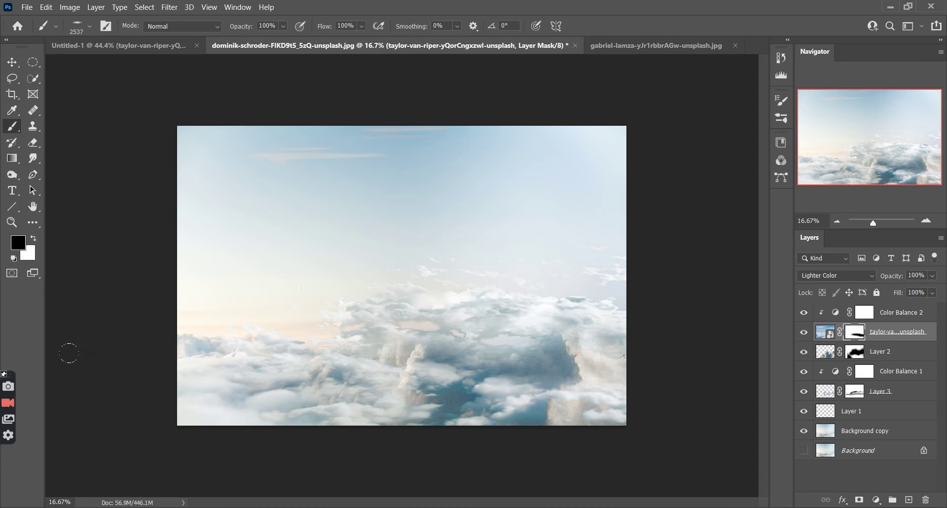
drag(346, 296, 592, 315)
key(v)
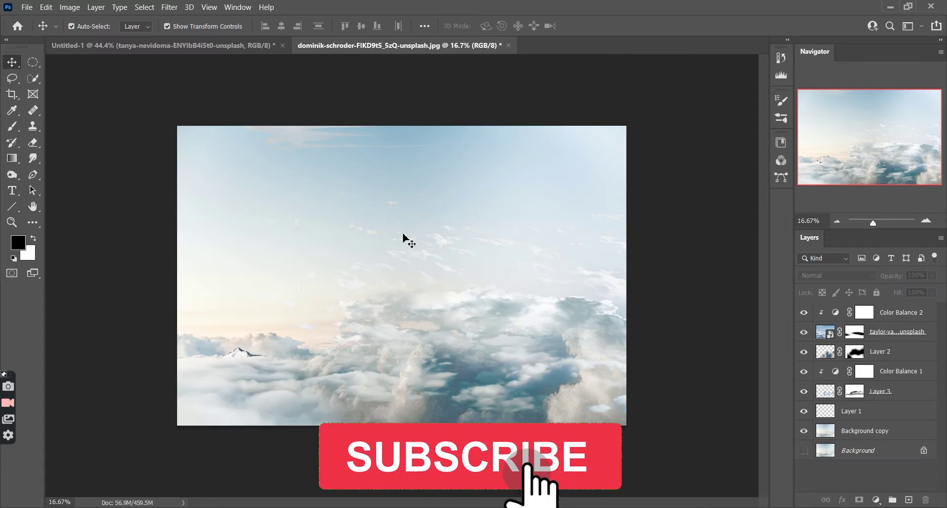
- Place the desert hut photo into the sky scene, scaled to cover the canvas
drag(328, 58, 413, 274)
mouse_move(483, 330)
mouse_down()
mouse_move(703, 476)
mouse_move(367, 261)
mouse_move(365, 228)
mouse_up()
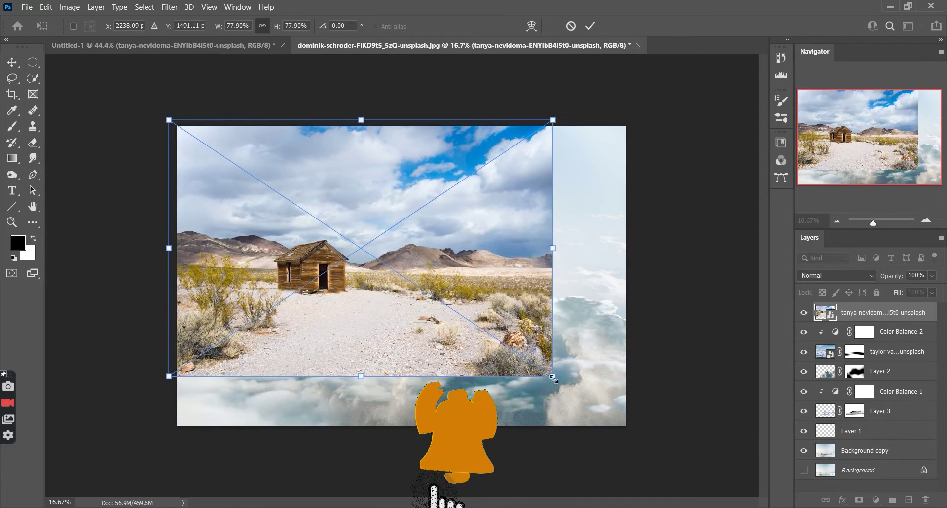
drag(555, 377, 651, 440)
drag(544, 355, 535, 354)
click(590, 25)
- Paint the desert layer mask so clouds replace the cabin, mountains and ground
click(884, 314)
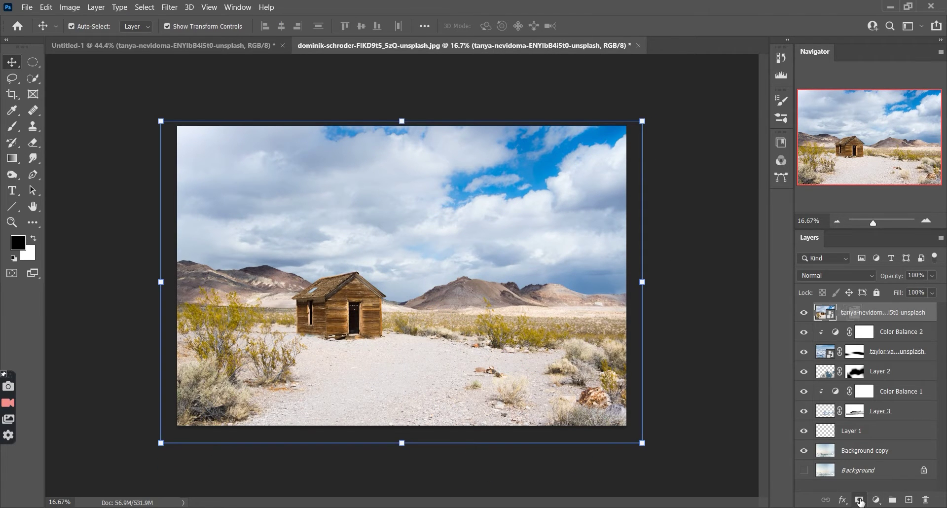
drag(478, 331, 504, 370)
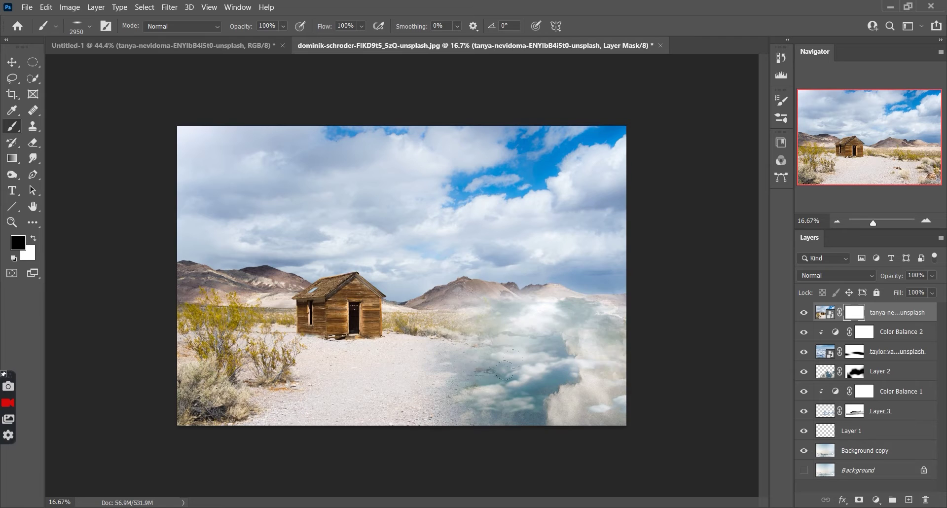
drag(474, 292, 152, 261)
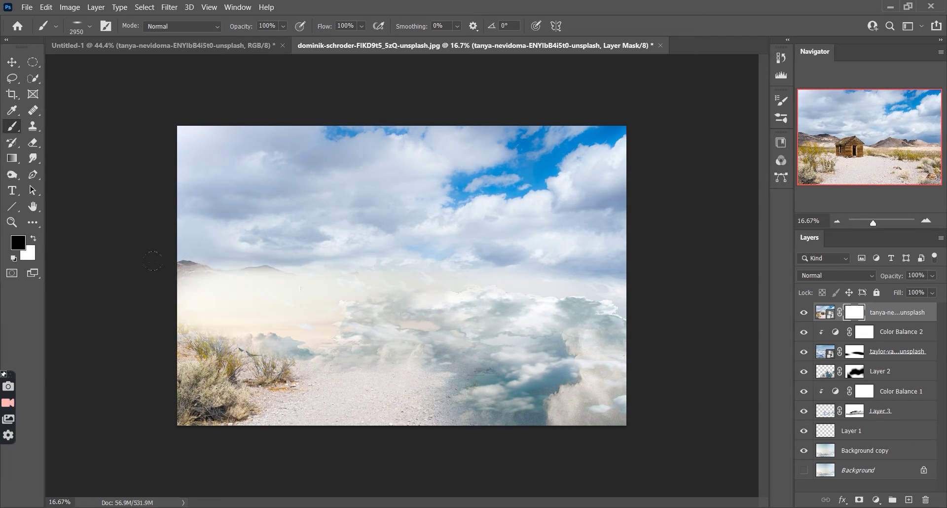
mouse_move(128, 308)
mouse_down()
mouse_move(271, 292)
mouse_move(416, 364)
mouse_up()
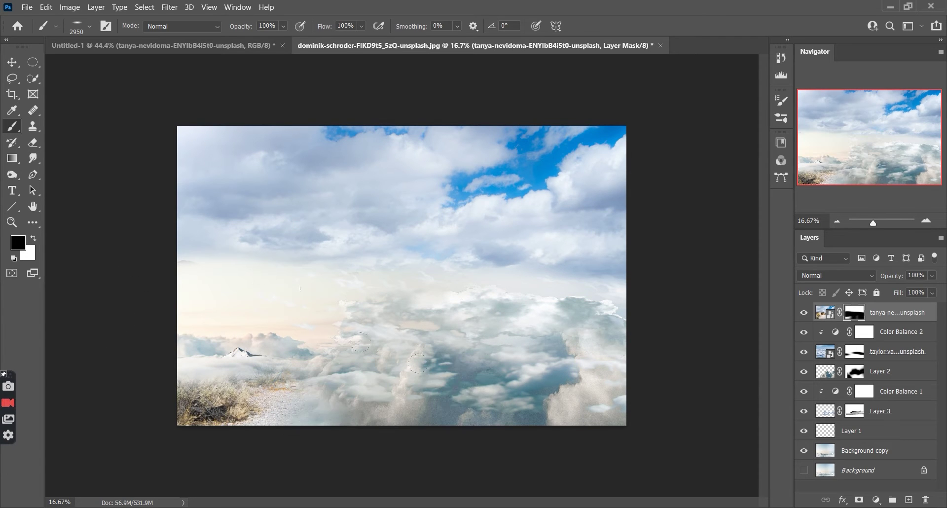
- Stretch the top layer upward and enlarge it evenly to 129%
click(12, 62)
key(ctrl+t)
mouse_move(402, 122)
mouse_down()
mouse_move(416, 53)
mouse_move(552, 236)
mouse_up()
key(Return)
key(ctrl+t)
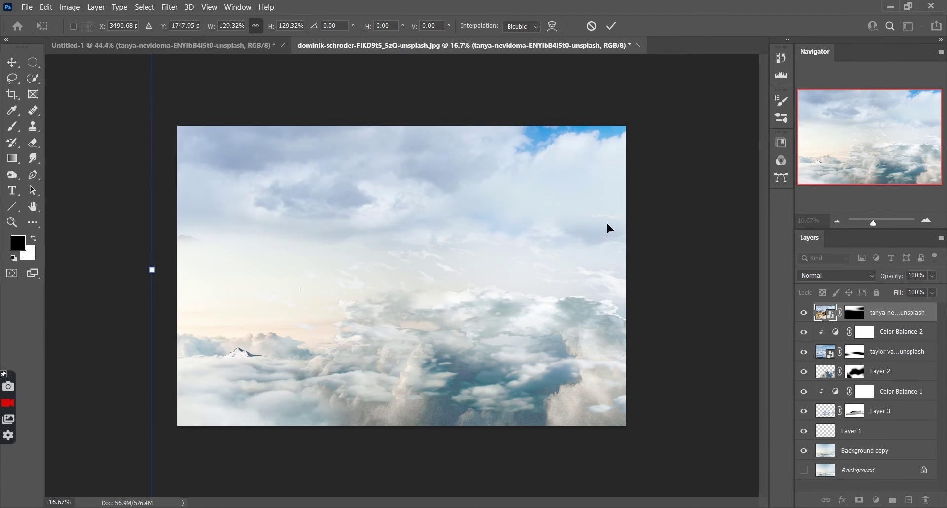
key(Return)
- In the bride-on-stairs document, select the bride with Select Subject
click(162, 45)
click(144, 7)
click(182, 146)
- Refine the bride's gown selection with Quick Selection and copy her to a new layer
scroll(332, 338, up, 3)
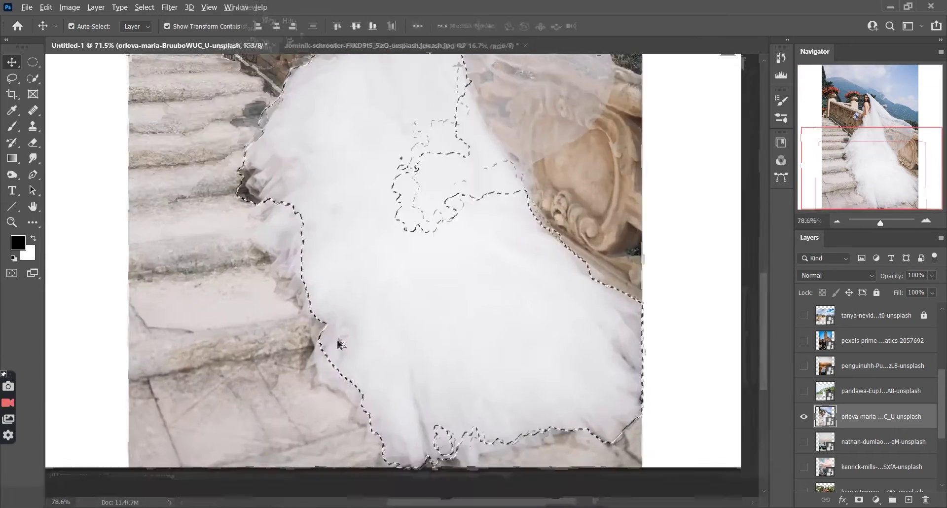
scroll(332, 338, up, 3)
key(w)
scroll(395, 296, down, 3)
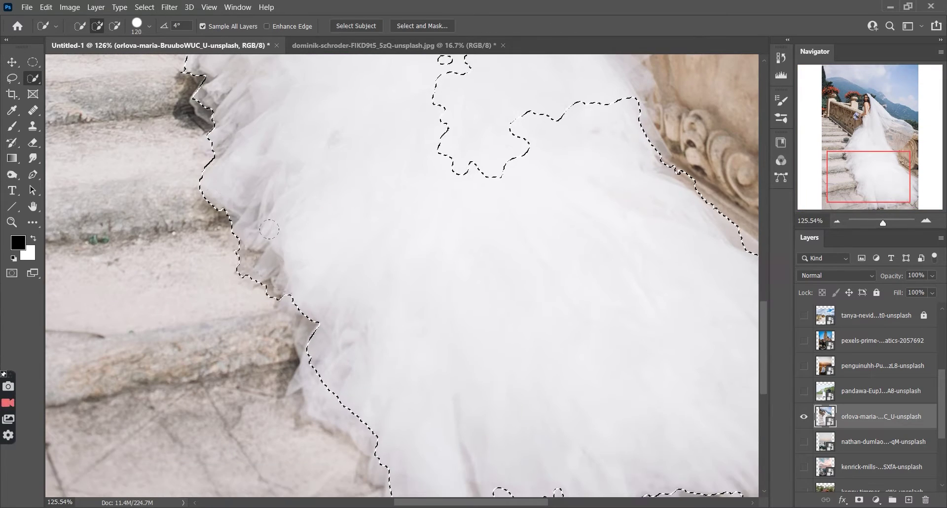
scroll(681, 448, down, 3)
alt+scroll(681, 448, down, 3)
scroll(601, 230, up, 5)
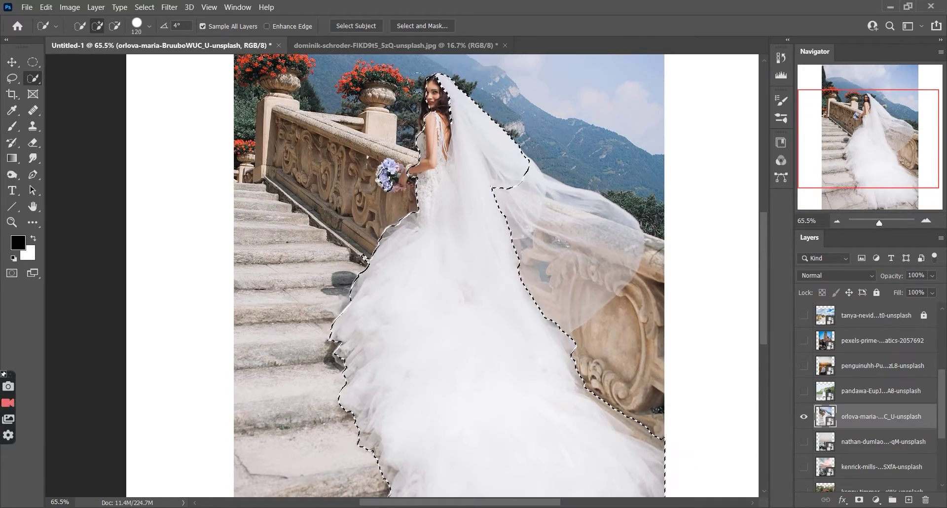
alt+scroll(389, 175, up, 3)
alt+scroll(518, 219, down, 3)
alt+scroll(518, 219, down, 3)
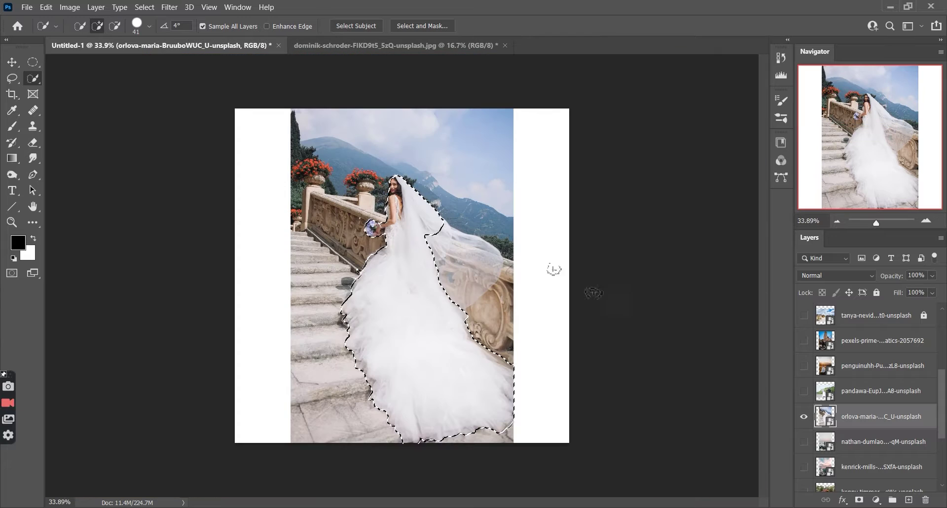
key(ctrl+j)
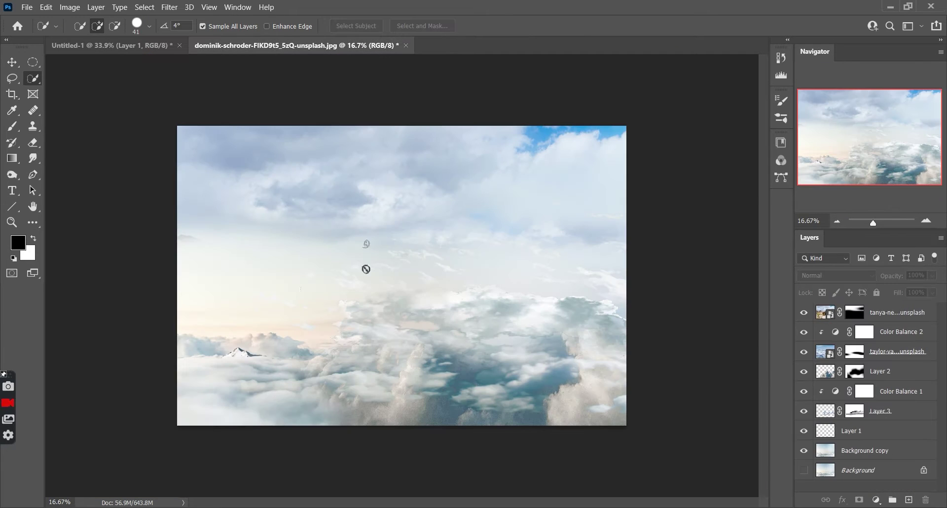
- Bring the bride into the cloud composite, flip her horizontally, and place her on the left
drag(283, 139, 379, 286)
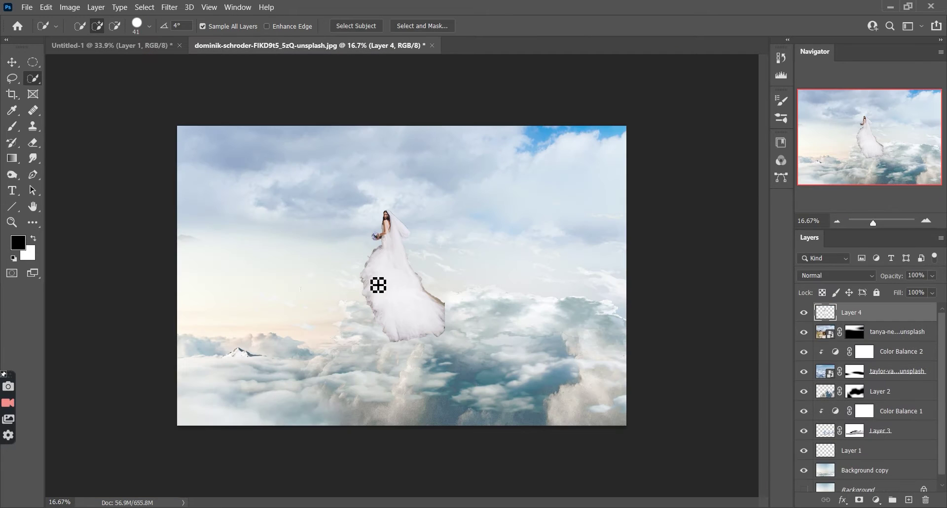
key(ctrl+t)
key(ctrl+r)
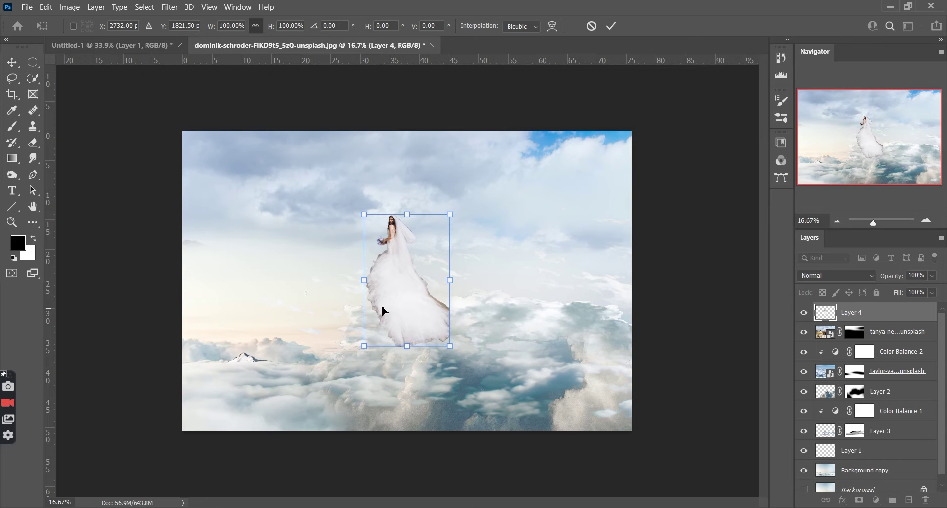
right_click(383, 304)
click(437, 286)
key(Return)
mouse_move(450, 212)
mouse_down()
mouse_move(370, 317)
mouse_move(475, 285)
mouse_move(296, 327)
mouse_up()
scroll(476, 286, up, 2)
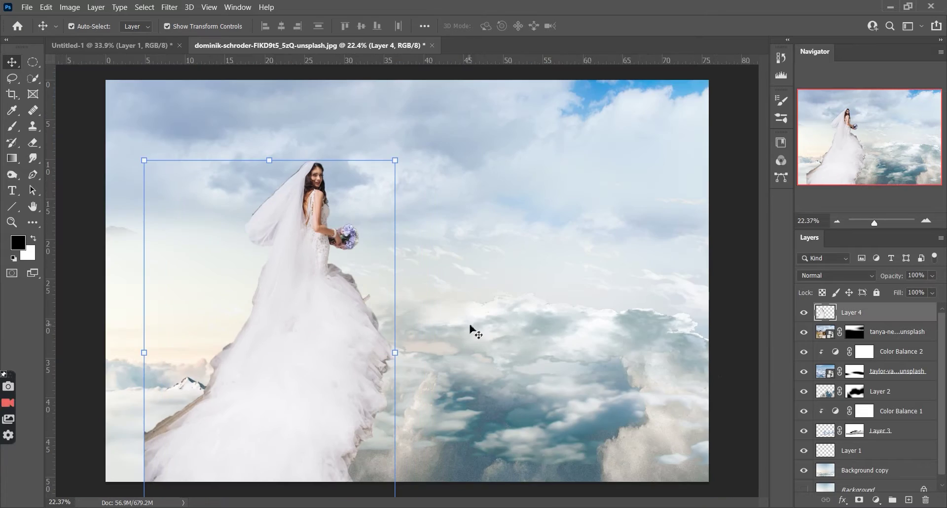
key(ctrl+Tab)
click(144, 7)
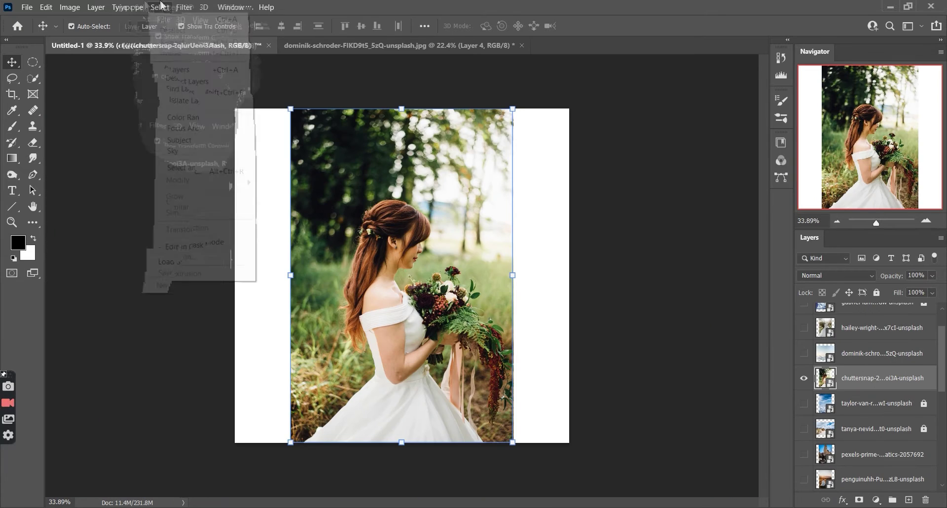
- Select the bouquet-holding bride with Select Subject and lasso in the rose's leaf and stem
click(178, 147)
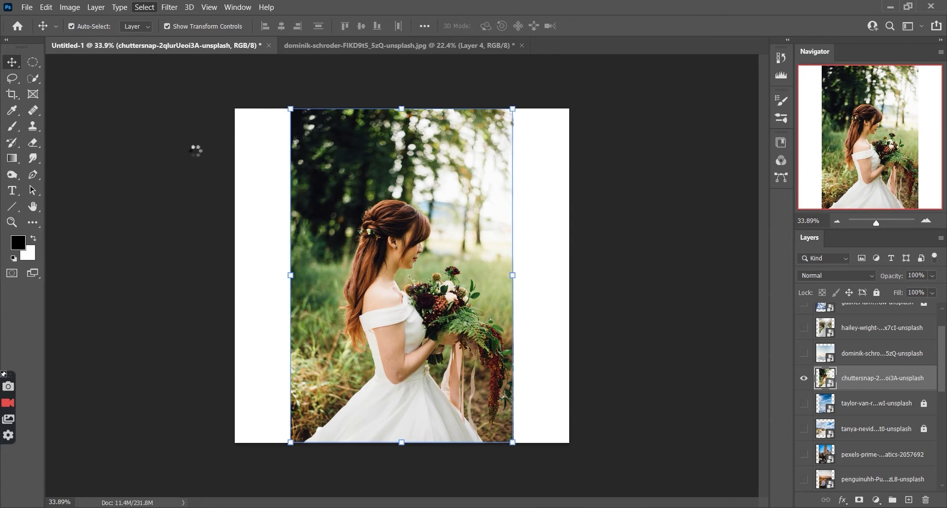
scroll(424, 287, up, 3)
key(l)
scroll(424, 286, up, 4)
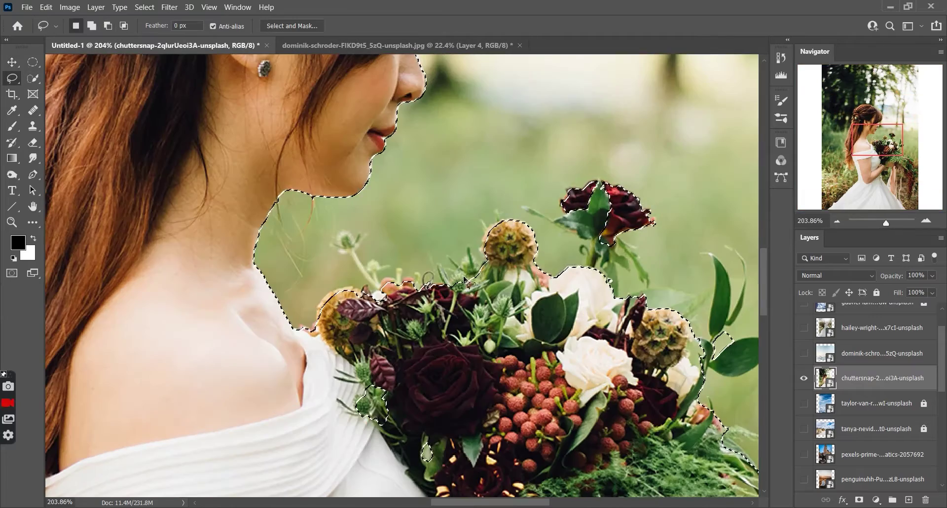
mouse_move(510, 240)
mouse_down()
mouse_move(507, 227)
mouse_move(572, 222)
mouse_up()
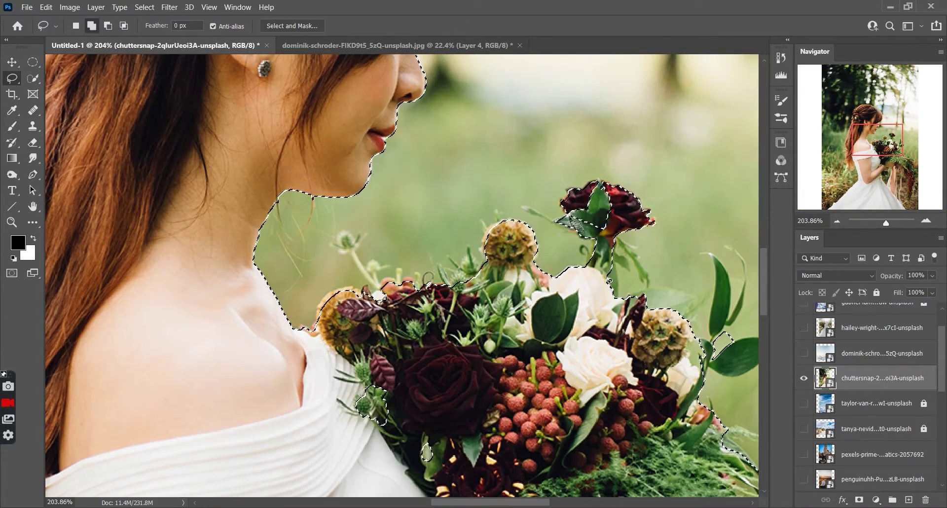
scroll(612, 213, down, 3)
scroll(584, 241, up, 3)
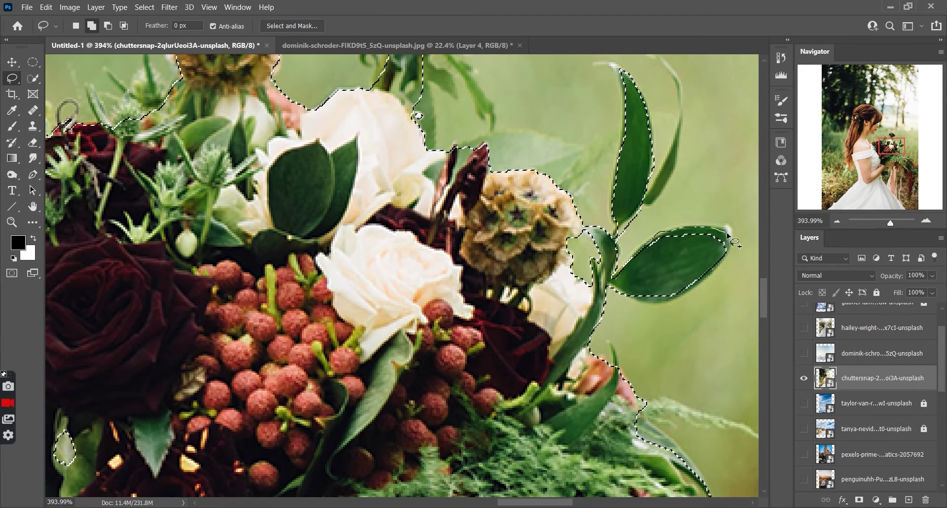
scroll(619, 236, up, 3)
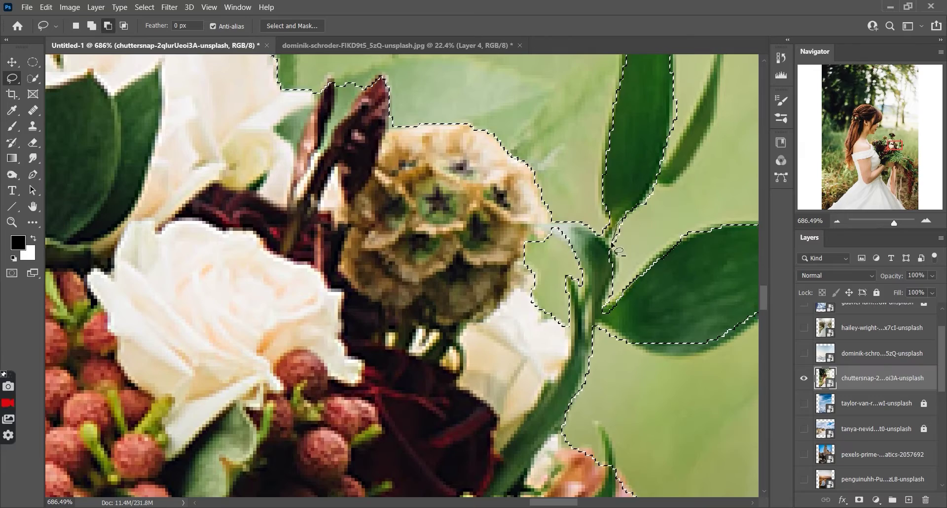
scroll(617, 251, down, 5)
scroll(617, 251, down, 3)
- Refine the selection around the bouquet with Quick Selection and mask out the grassy background
click(29, 82)
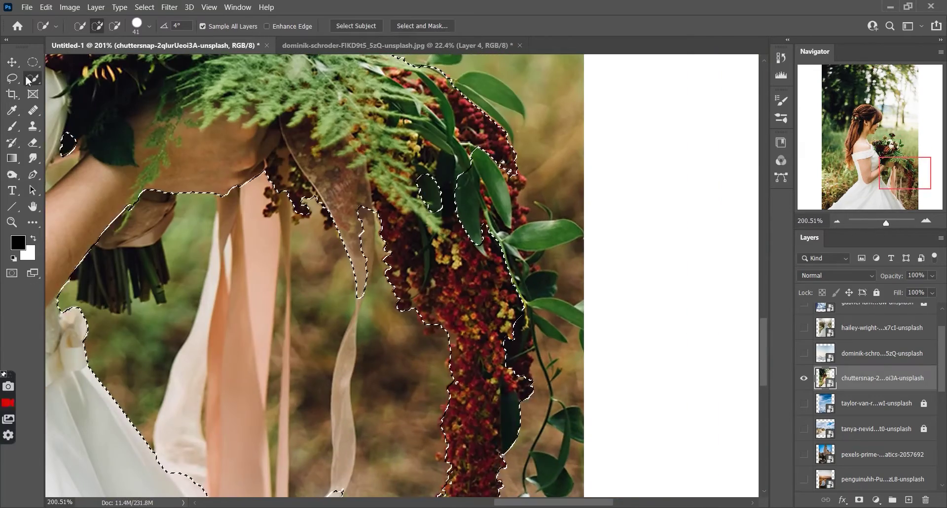
scroll(434, 360, up, 2)
scroll(434, 360, up, 1)
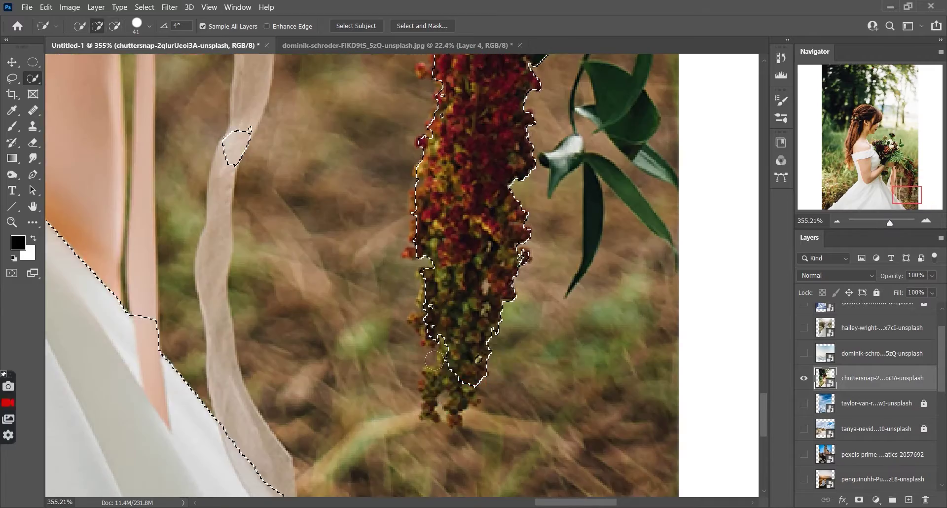
scroll(452, 395, down, 2)
scroll(419, 346, down, 3)
scroll(338, 264, up, 2)
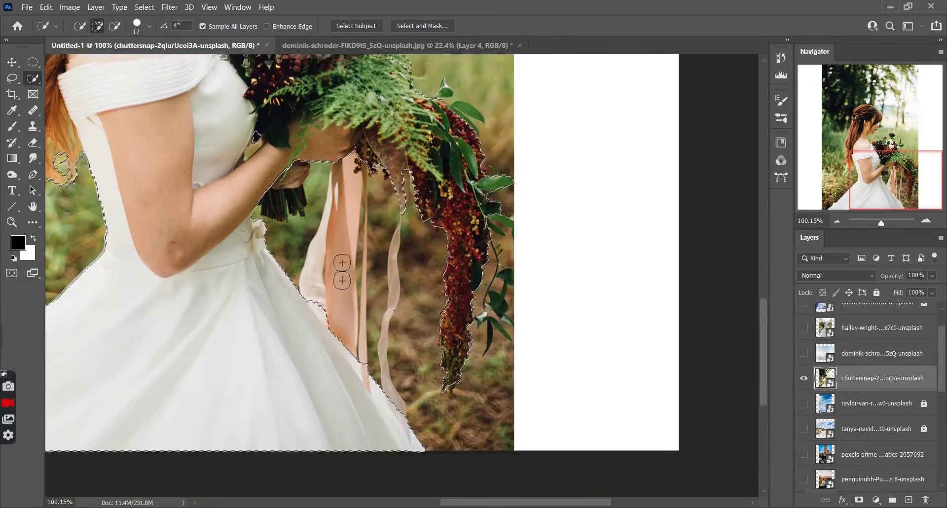
scroll(262, 252, up, 5)
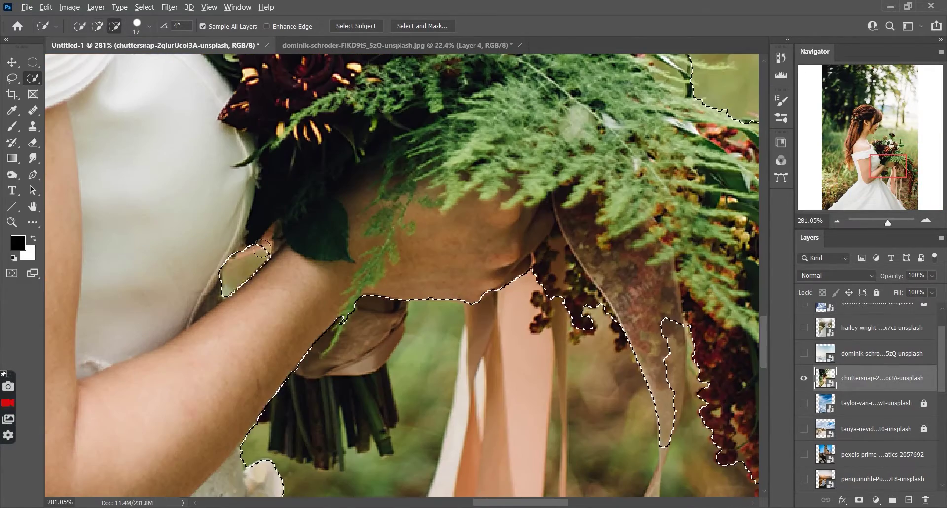
scroll(240, 302, down, 4)
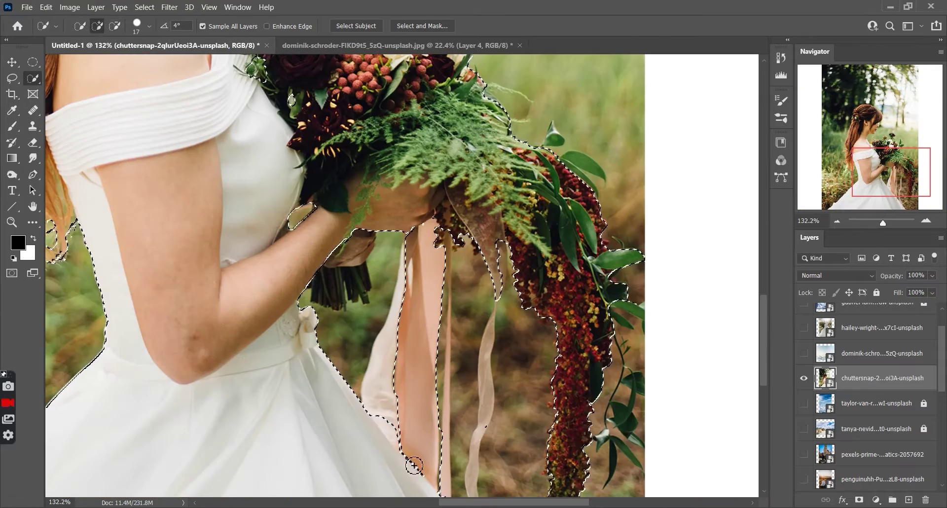
scroll(421, 474, down, 3)
scroll(420, 345, up, 2)
click(858, 499)
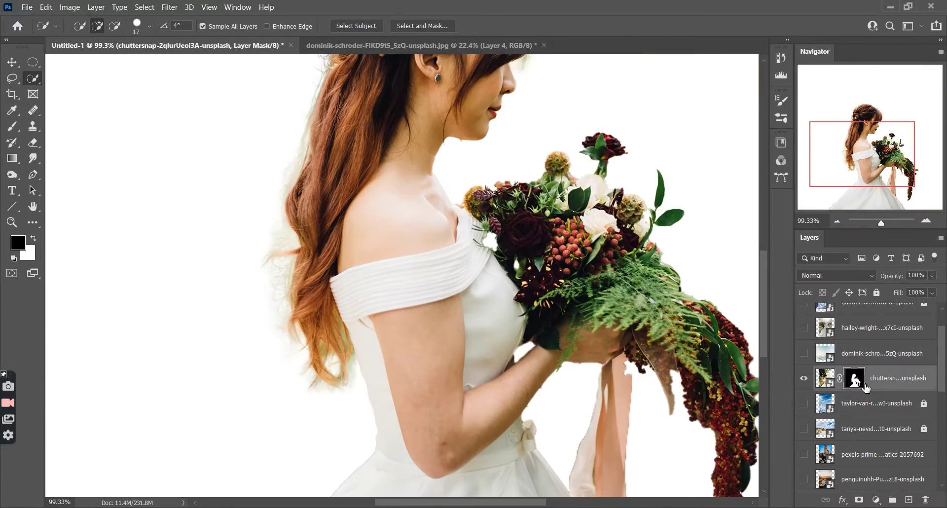
- Refine the bride mask's edges along the bouquet, trailing greenery and ribbons, then apply it
double_click(855, 380)
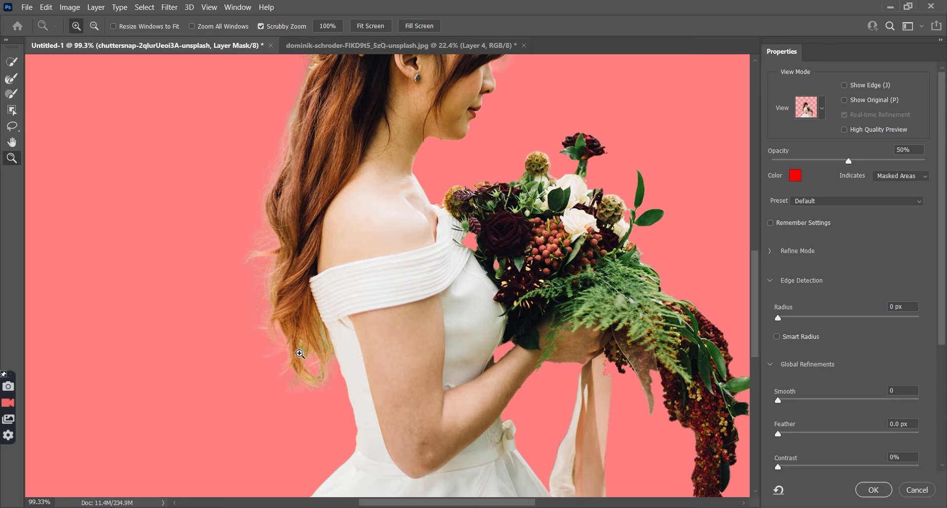
scroll(297, 328, up, 3)
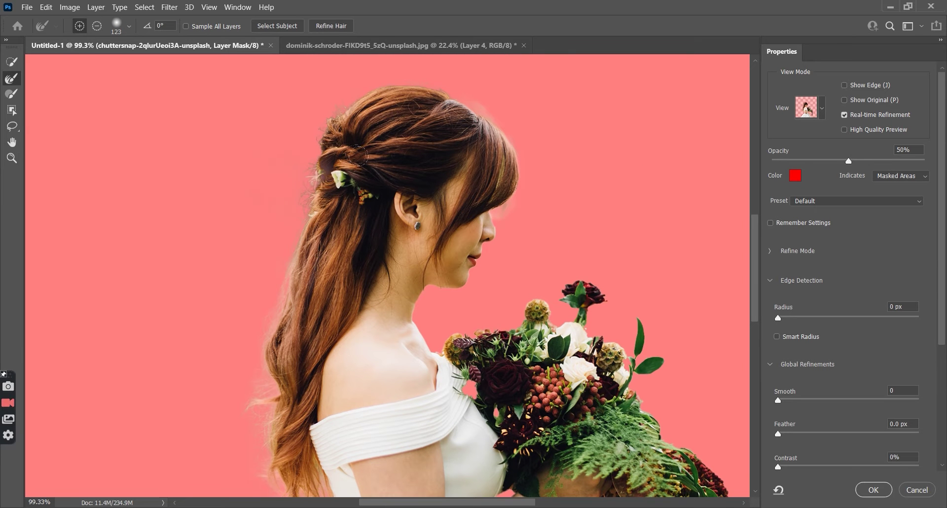
scroll(528, 197, up, 3)
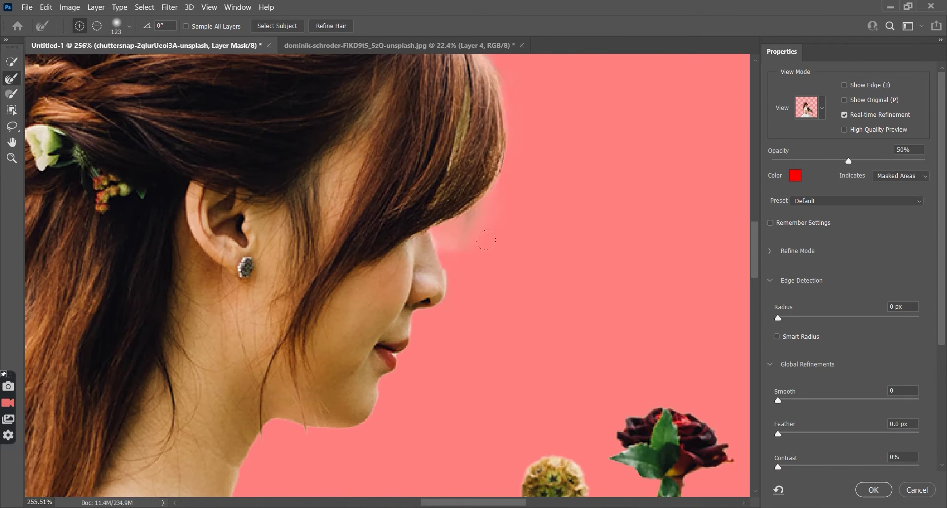
scroll(493, 232, down, 3)
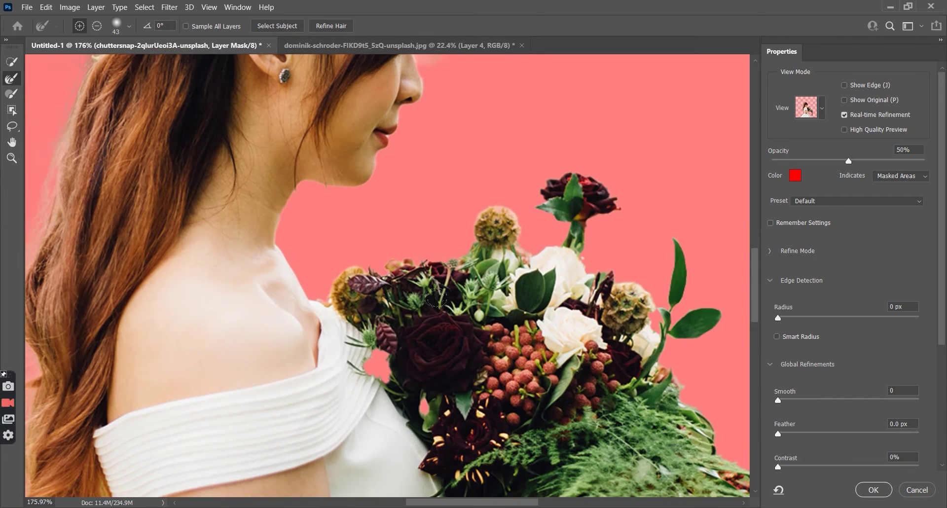
scroll(375, 356, down, 5)
scroll(501, 196, up, 5)
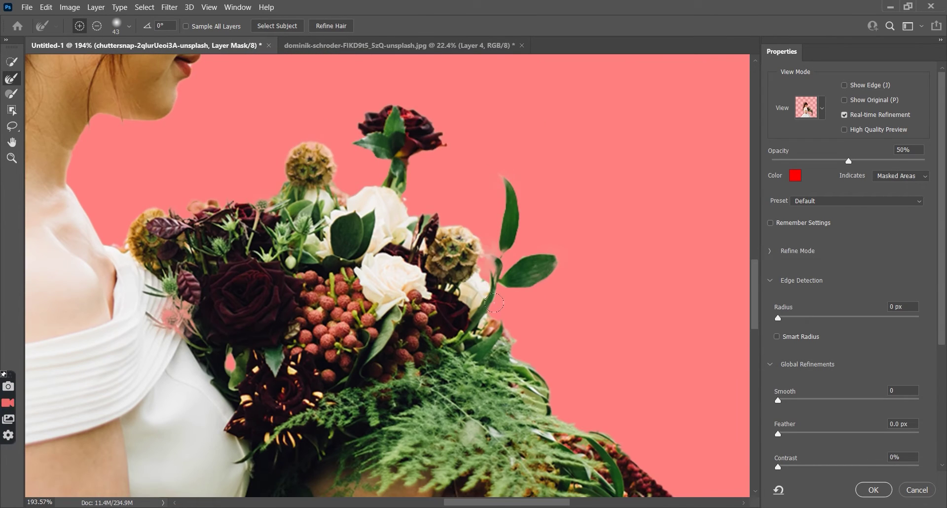
scroll(495, 302, down, 3)
scroll(572, 282, down, 1)
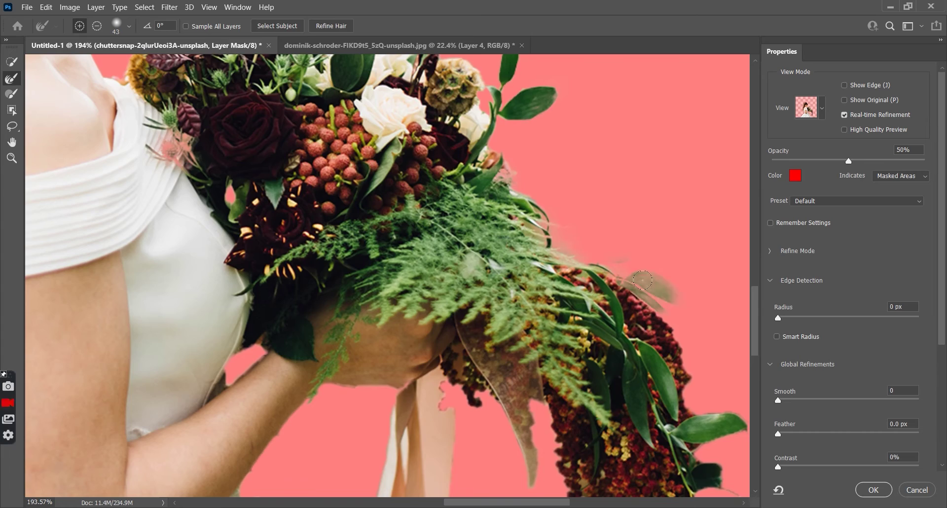
scroll(643, 280, down, 5)
scroll(656, 271, up, 6)
scroll(666, 266, down, 1)
scroll(670, 265, down, 1)
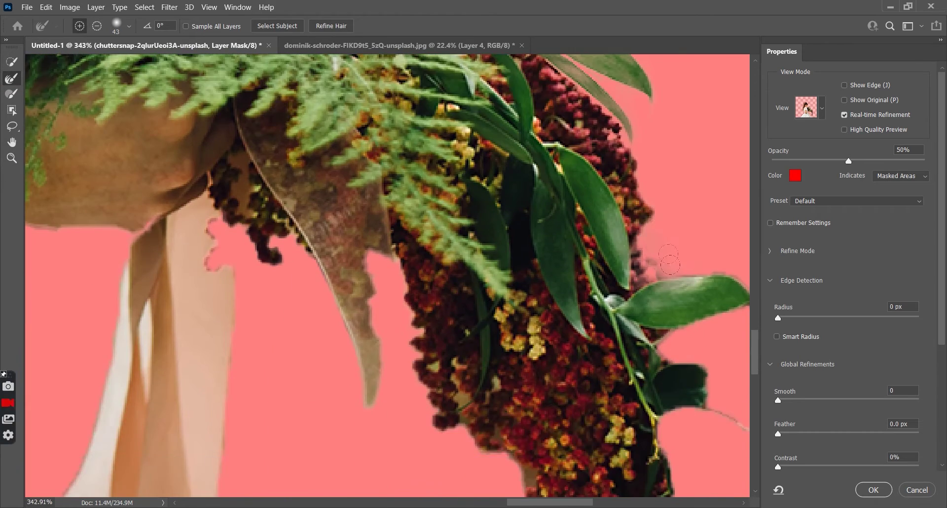
scroll(669, 265, down, 1)
scroll(592, 374, down, 2)
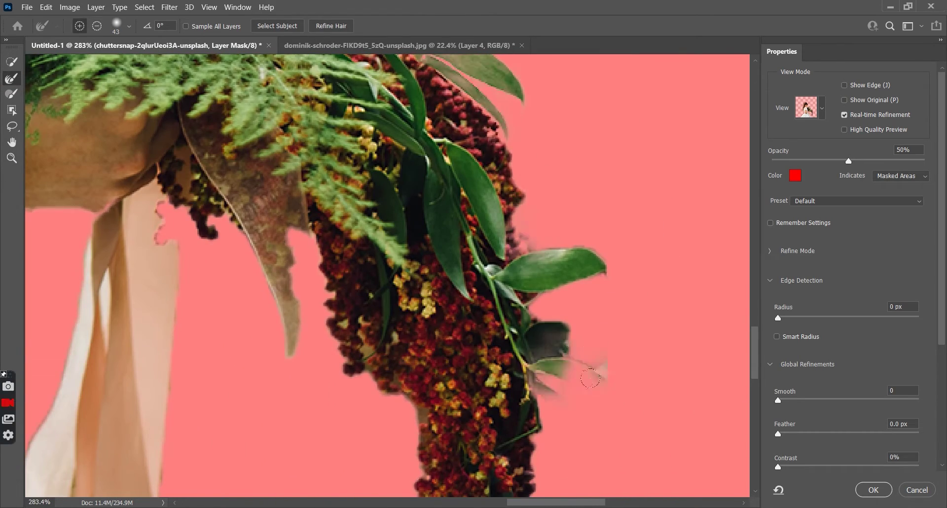
scroll(532, 325, down, 2)
scroll(488, 297, down, 1)
scroll(500, 310, up, 1)
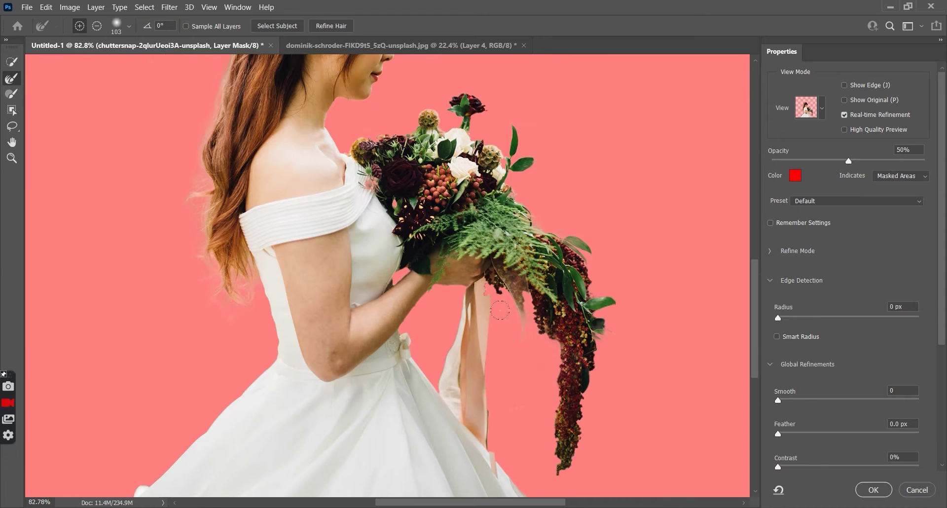
scroll(507, 414, up, 3)
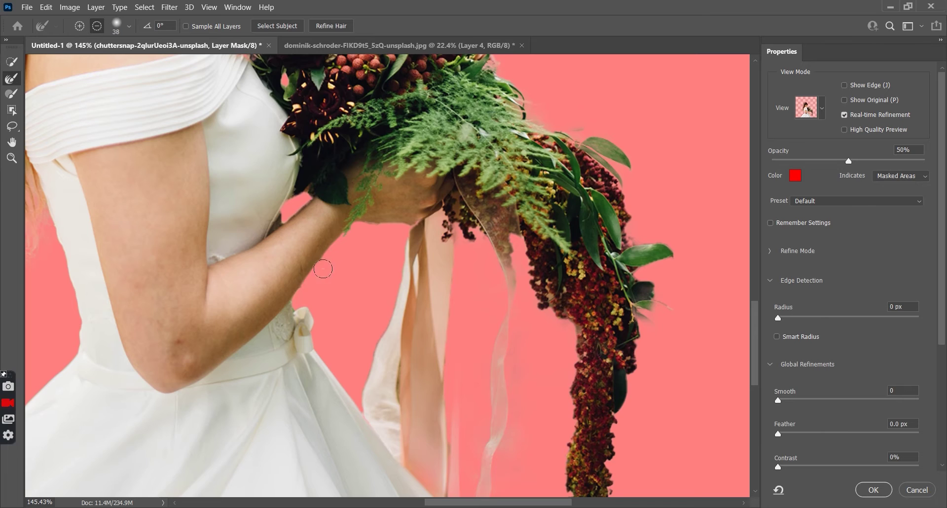
scroll(323, 268, down, 5)
key(Return)
click(881, 404)
- Paste the bouquet bride into the cloud composite, scaled down and tilted over the old bride
click(888, 382)
click(443, 46)
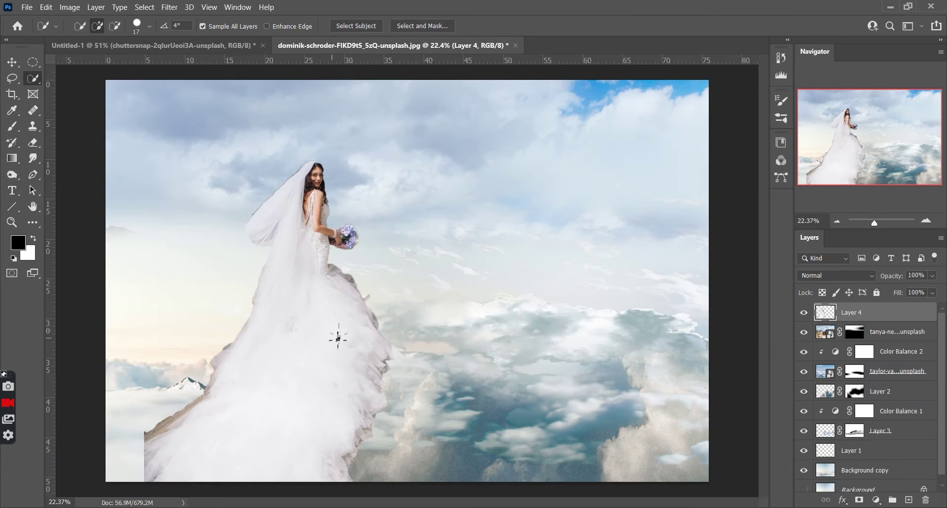
key(ctrl+v)
key(ctrl+t)
mouse_move(361, 291)
mouse_down()
mouse_move(388, 283)
mouse_move(307, 184)
mouse_up()
scroll(307, 184, up, 3)
drag(290, 318, 341, 316)
scroll(364, 303, down, 2)
key(Return)
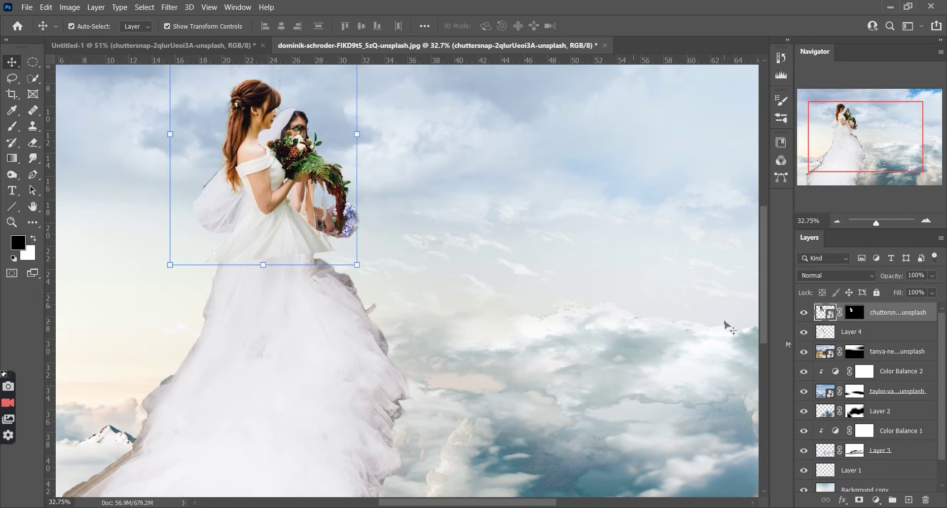
- Mask away the old bride on Layer 4 using a brush reduced to size 898
click(854, 311)
key(b)
right_click(372, 288)
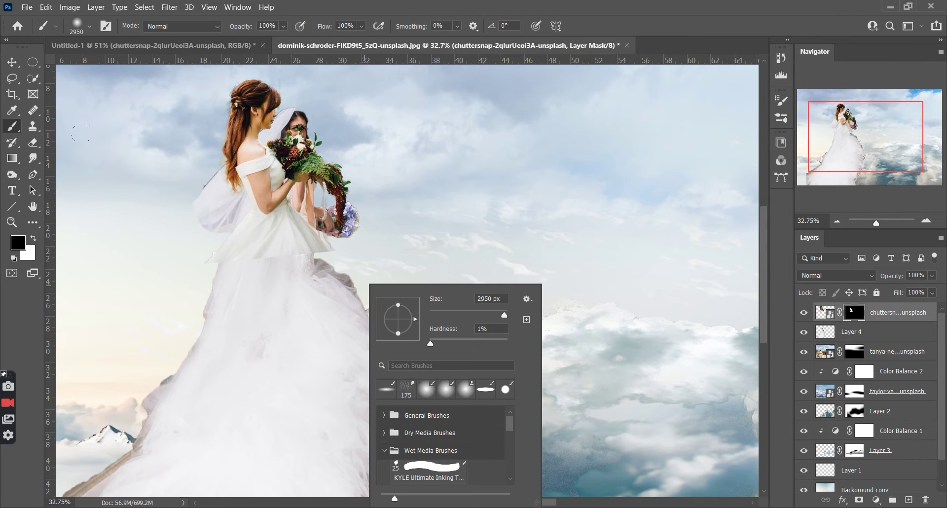
drag(226, 301, 87, 327)
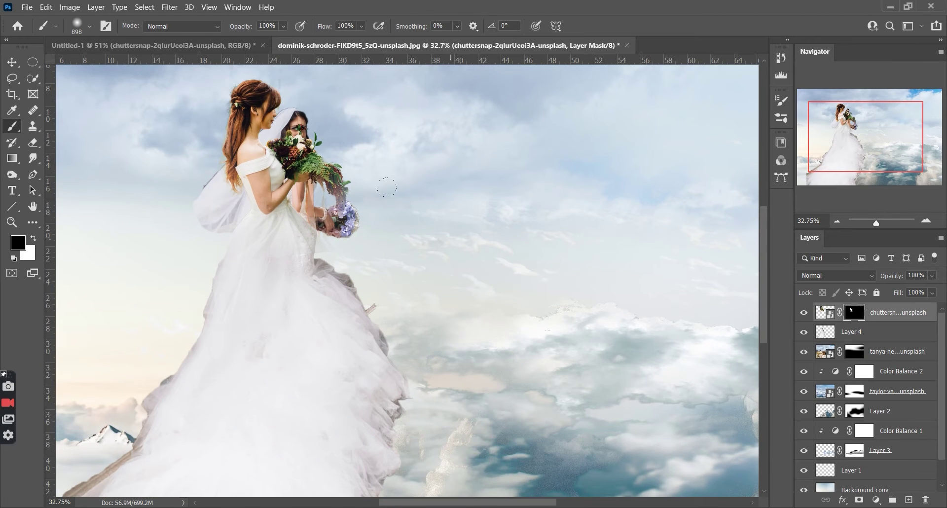
click(878, 331)
click(858, 500)
drag(326, 222, 283, 99)
scroll(122, 98, down, 5)
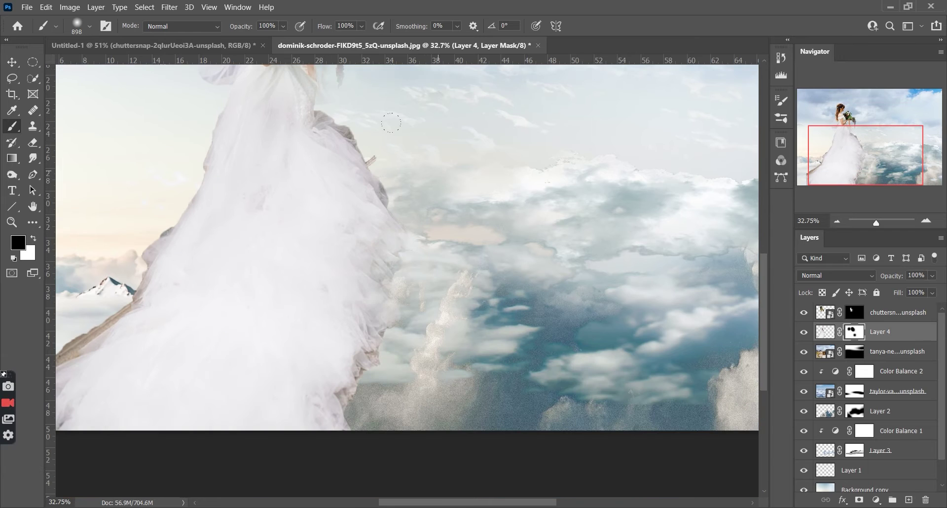
scroll(296, 197, down, 3)
alt+scroll(444, 247, down, 3)
- Add a Color Balance adjustment above Layer 4 to warm the veiled bride
key(v)
alt+scroll(388, 279, up, 2)
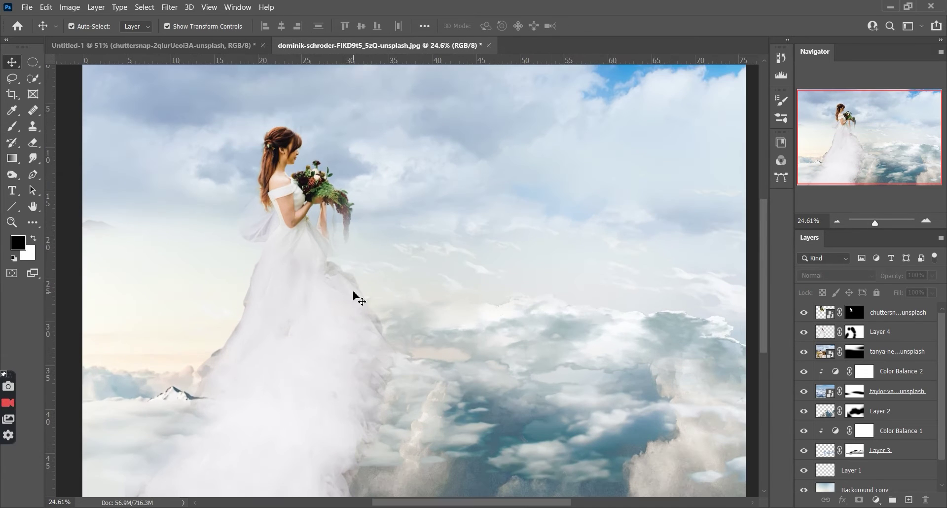
click(826, 333)
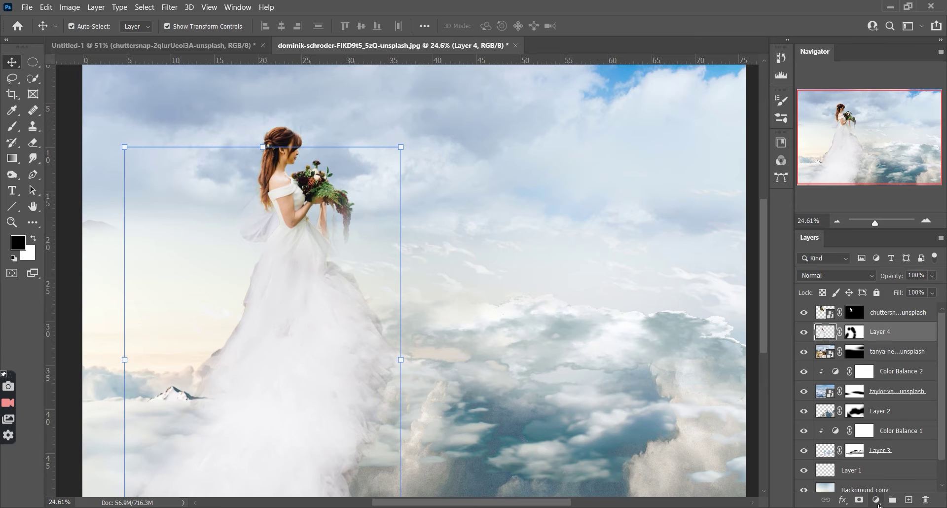
click(877, 500)
click(890, 401)
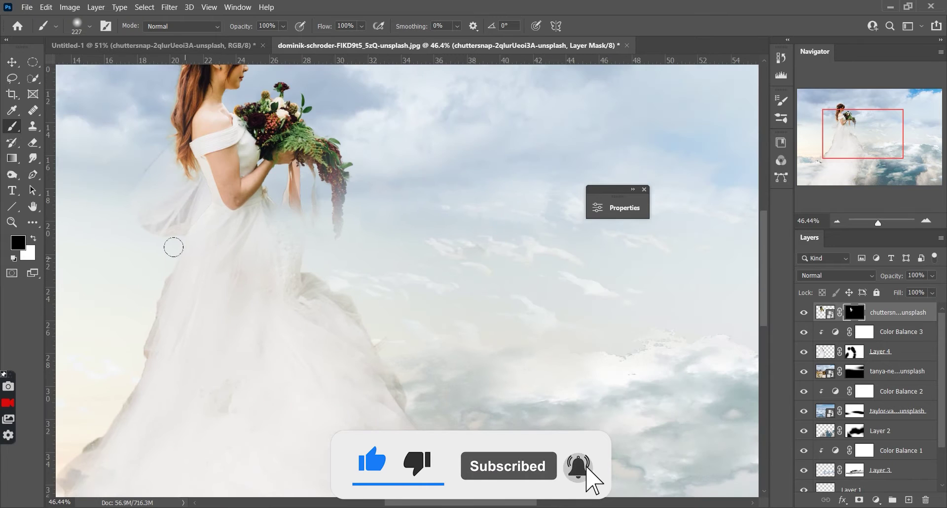
key(v)
scroll(550, 269, down, 5)
drag(333, 251, 339, 279)
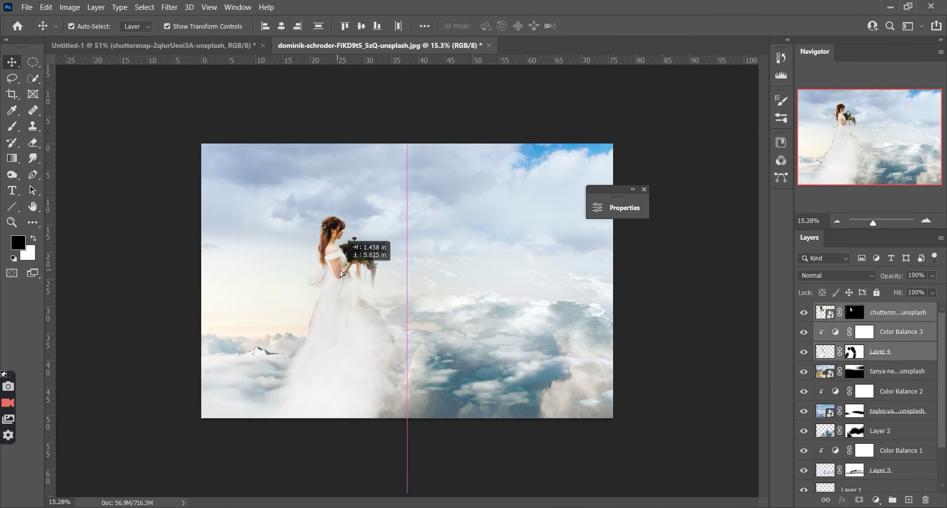
key(Escape)
key(ctrl+Tab)
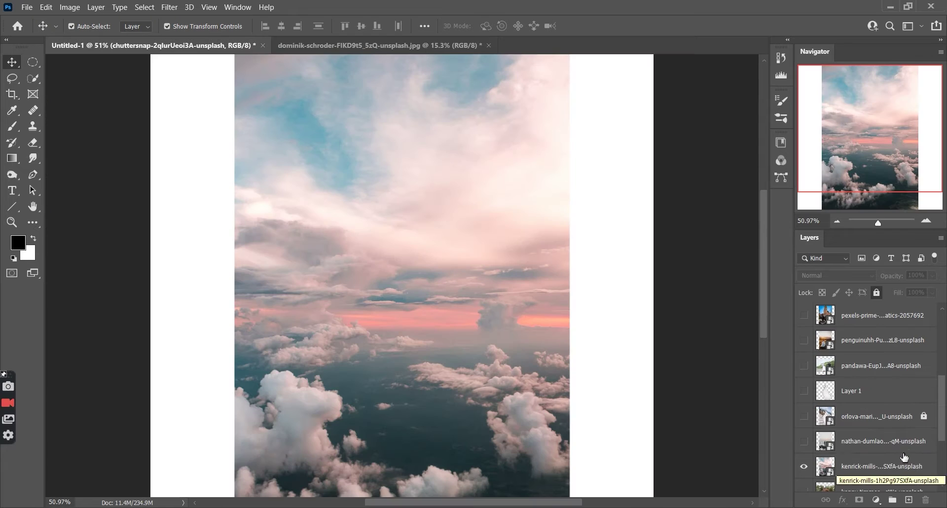
- Select the pink sunset clouds with a Midtones Color Range selection
click(882, 468)
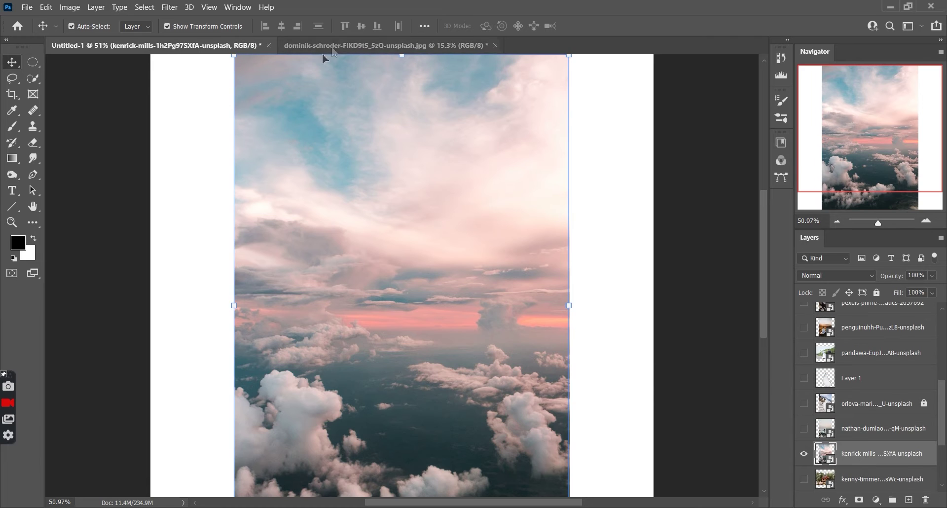
key(ctrl+Tab)
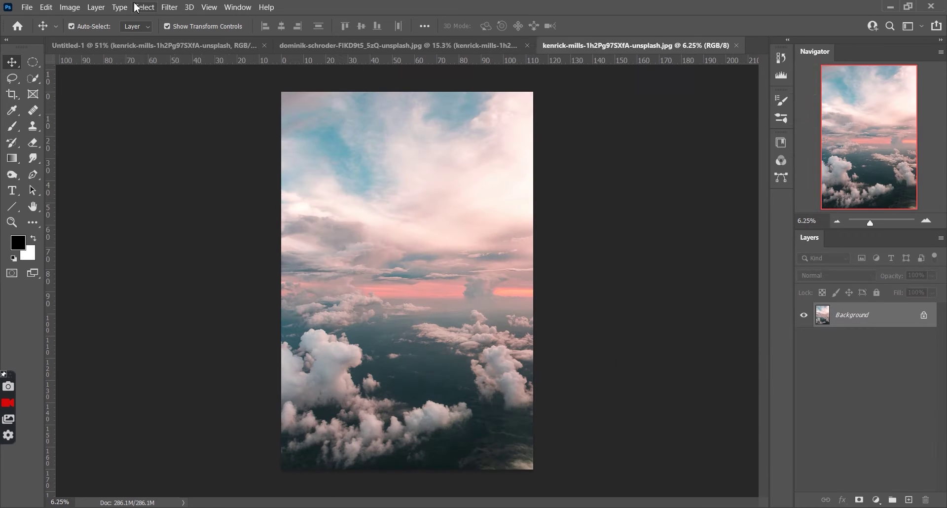
click(144, 7)
click(191, 126)
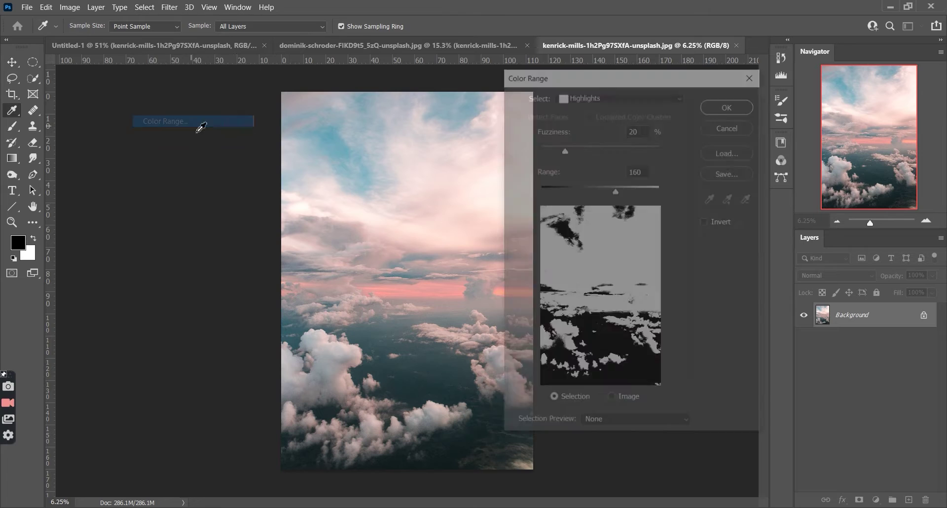
drag(562, 191, 529, 187)
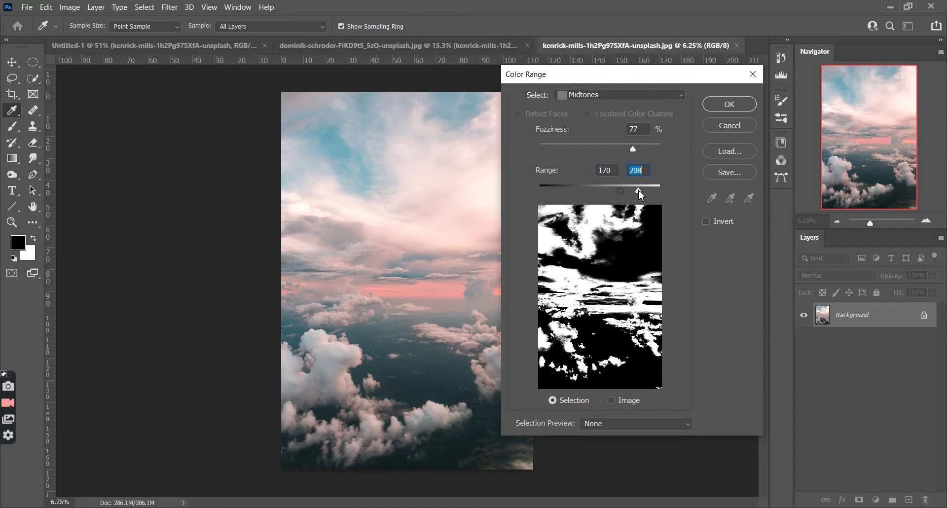
key(v)
- Copy the selected clouds to Layer 1 and drag it into the bride composite
key(ctrl+j)
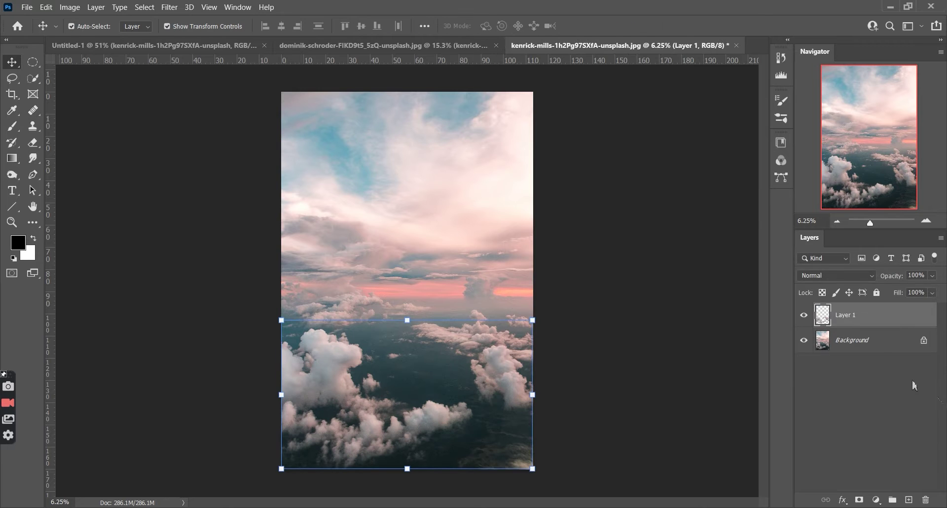
drag(883, 335, 345, 247)
key(ctrl+t)
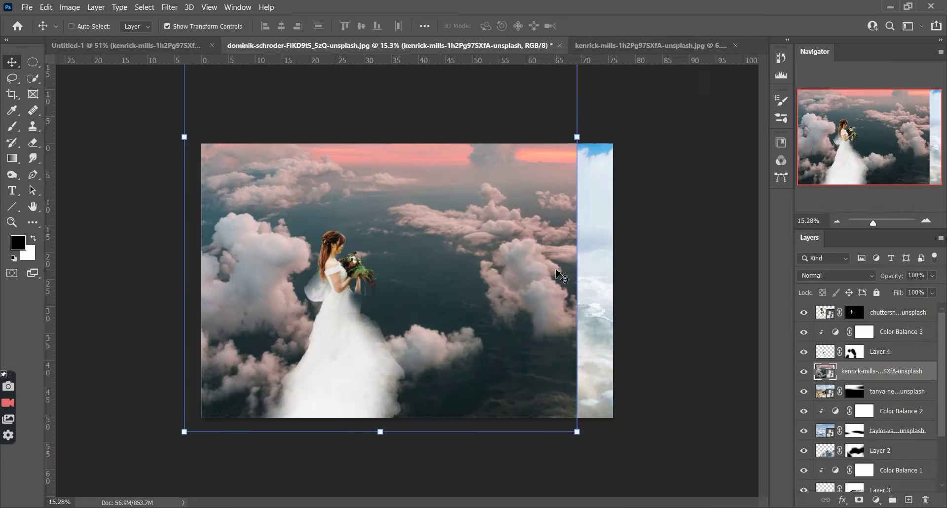
- Try scaling the pink clouds across the scene, then undo to remove them
drag(582, 99, 491, 228)
mouse_move(417, 254)
mouse_down()
mouse_move(383, 280)
mouse_move(402, 280)
mouse_up()
drag(466, 330, 612, 330)
key(Escape)
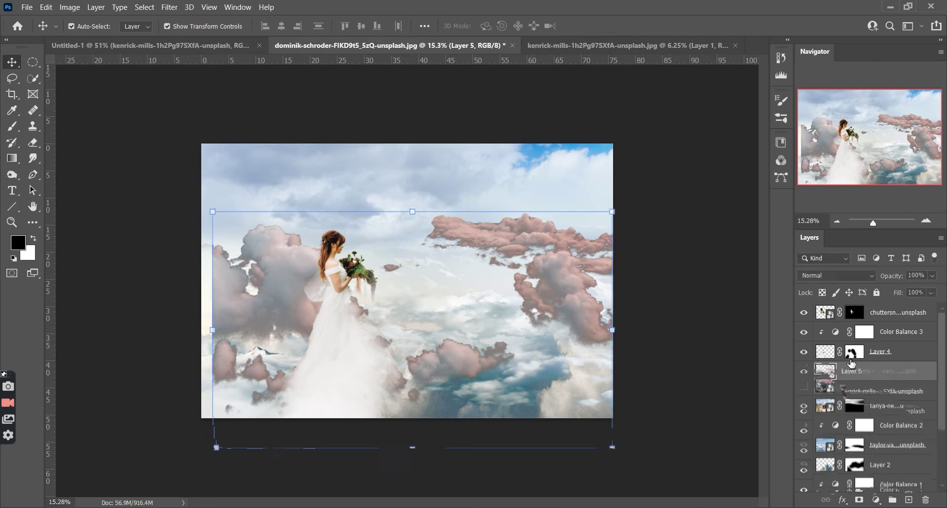
key(ctrl+z)
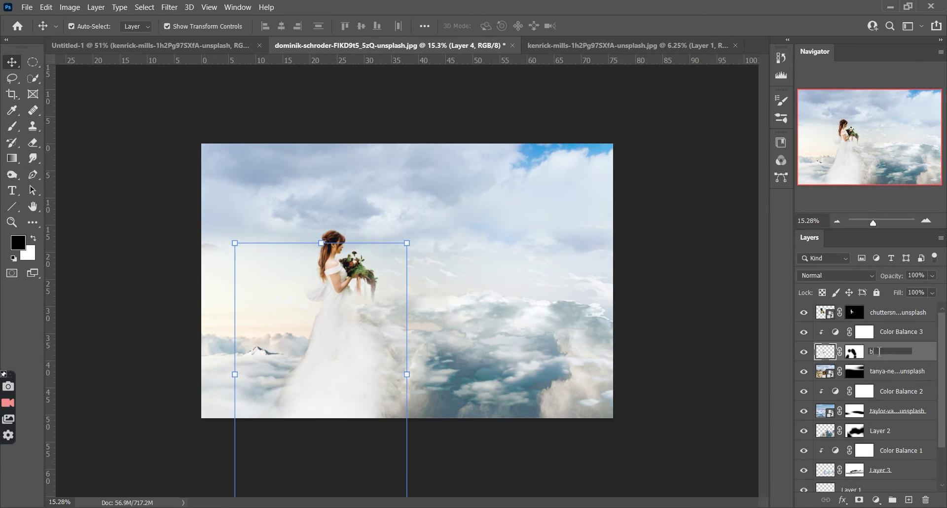
- Rename the new bride layer to bride2 and stamp the visible layers into a merged copy
double_click(888, 312)
text(bride2)
key(Return)
key(ctrl+alt+e)
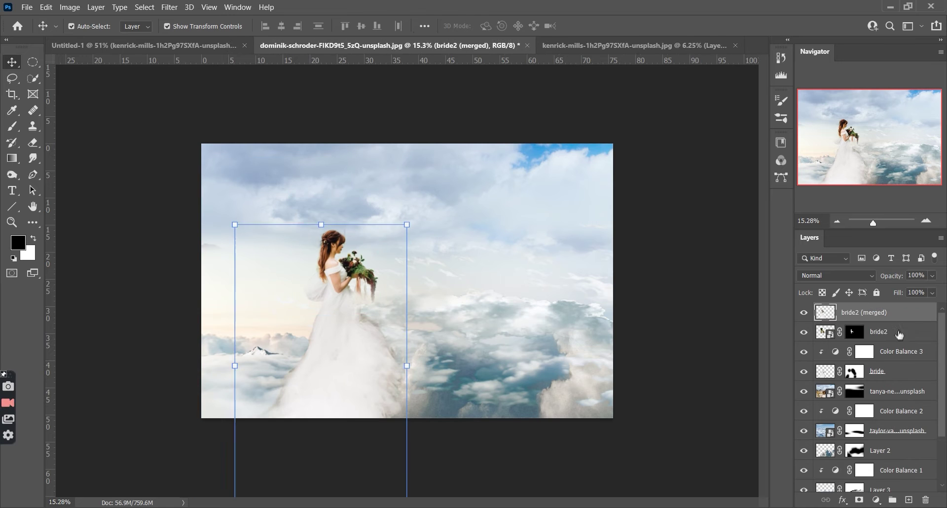
- Group the original bride and Color Balance layers as br and hide the group
click(804, 332)
shift+click(878, 371)
key(ctrl+g)
click(867, 312)
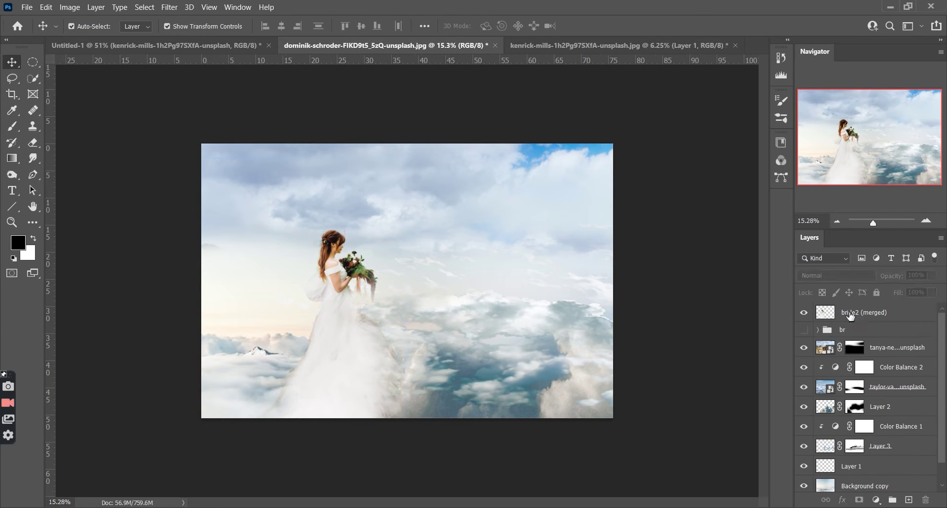
key(ctrl+t)
drag(436, 195, 423, 189)
key(ctrl+z)
- Drag the blue-sky cloud photo into the composite, then delete that attempt
click(611, 25)
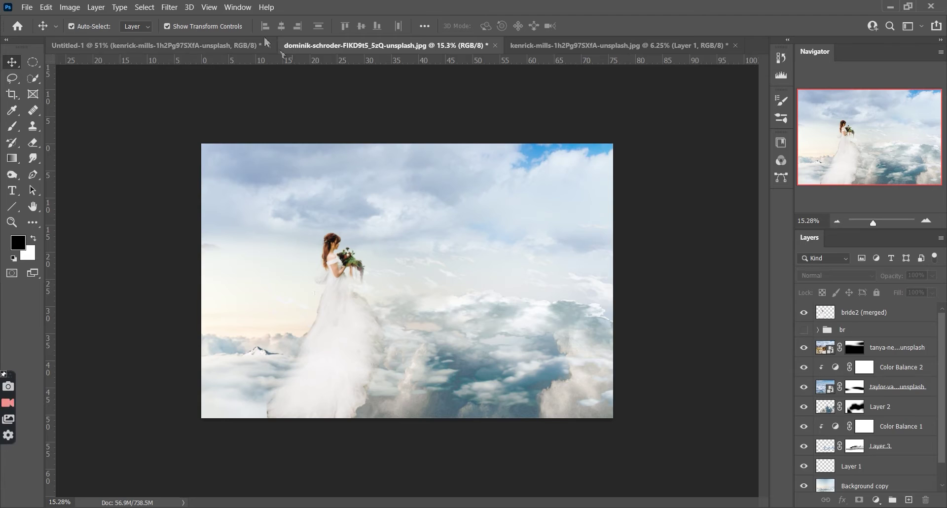
key(ctrl+shift+Tab)
click(806, 478)
mouse_move(652, 460)
mouse_down()
mouse_move(485, 326)
mouse_move(624, 423)
mouse_up()
key(ctrl+t)
drag(493, 321, 483, 355)
key(Escape)
key(Delete)
- Paste the blue-sky cloud photo again and place its layer above the br group
click(906, 386)
key(ctrl+Tab)
key(ctrl+Tab)
scroll(890, 415, down, 1)
key(ctrl+v)
drag(838, 332, 868, 367)
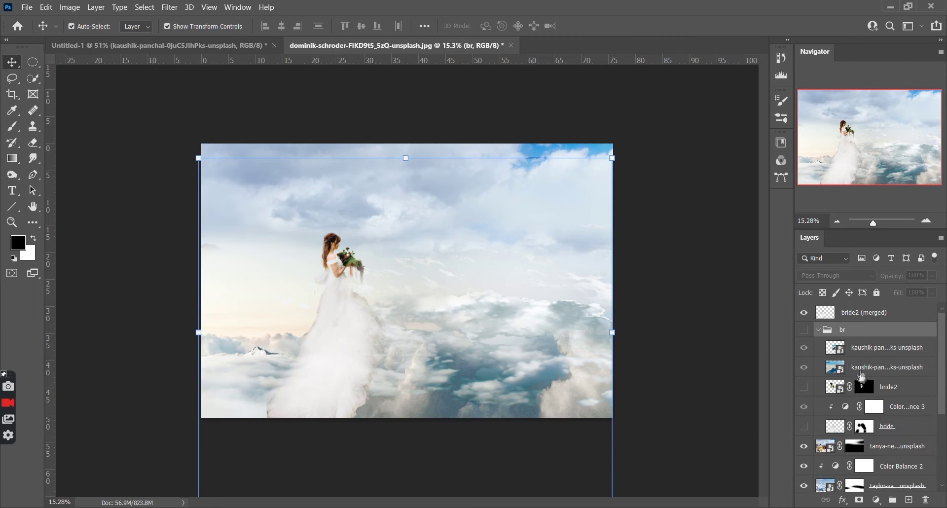
drag(865, 330, 865, 320)
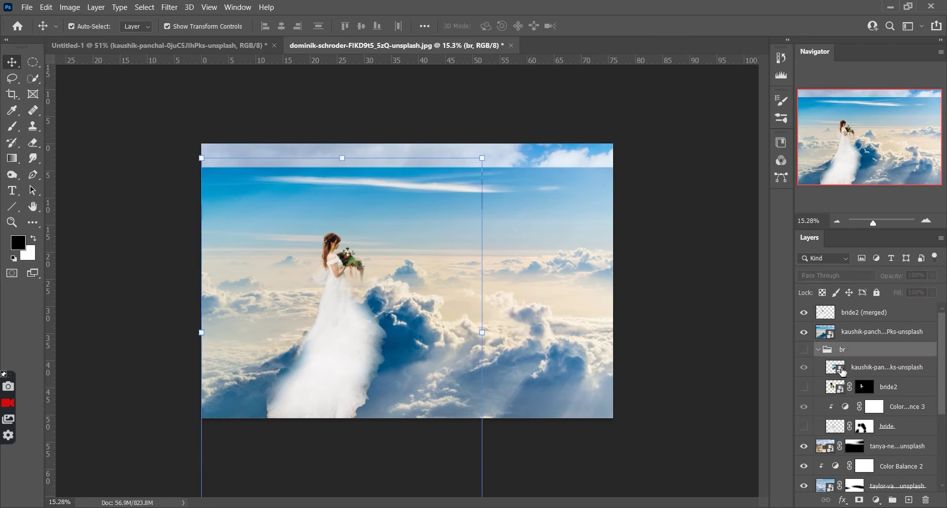
- Enlarge the kaushik sky photo to about 217%, shifting it left
click(817, 349)
drag(612, 443, 673, 465)
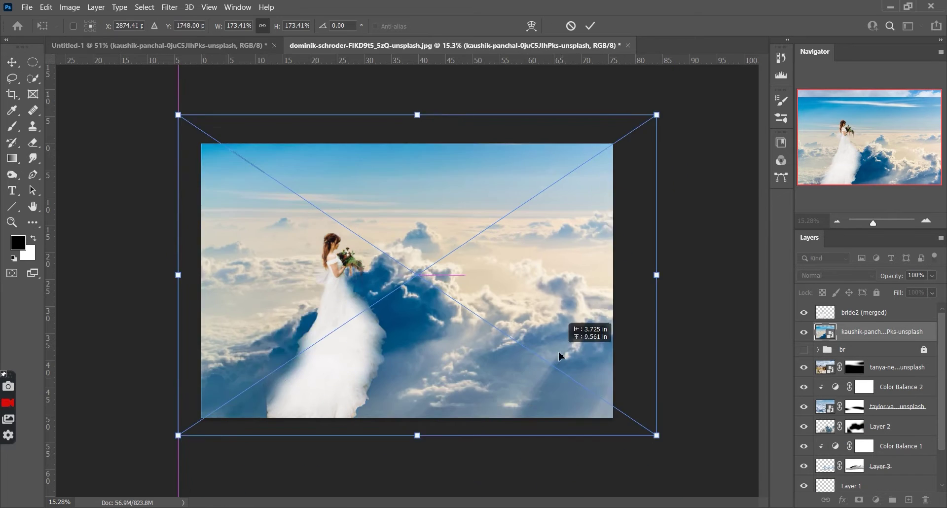
mouse_move(571, 377)
mouse_down()
mouse_move(440, 395)
mouse_move(565, 333)
mouse_move(578, 373)
mouse_up()
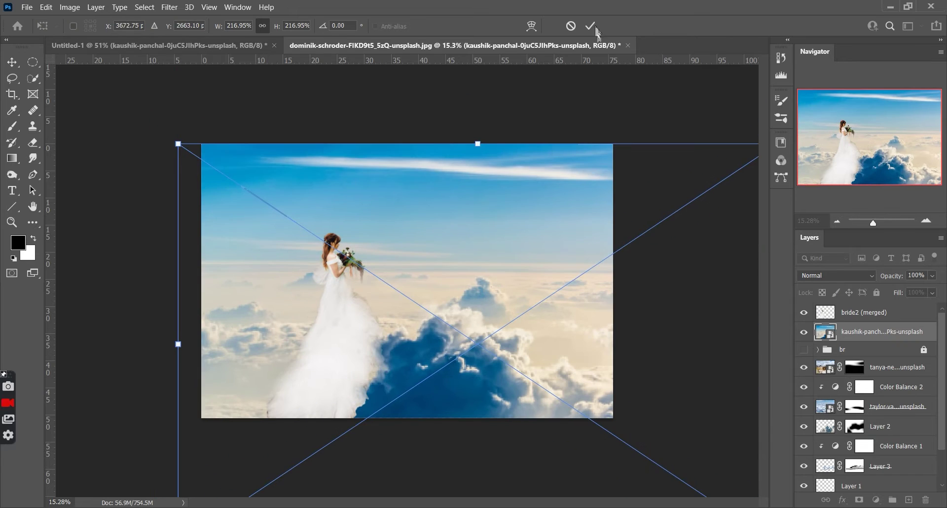
key(Return)
- Mask the sky layer, painting out the bright blue upper sky and dark blue lower clouds
key(b)
key(bracketright)
key(bracketright)
key(bracketright)
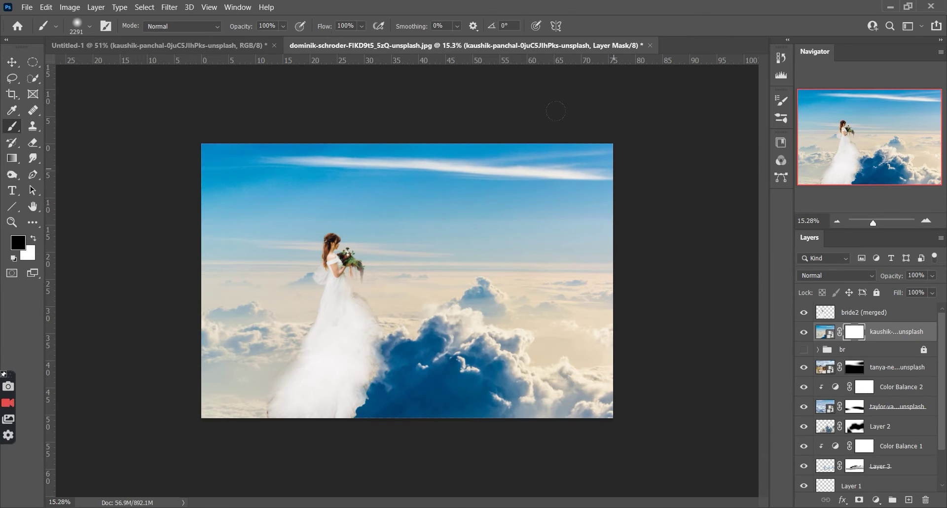
drag(556, 112, 93, 185)
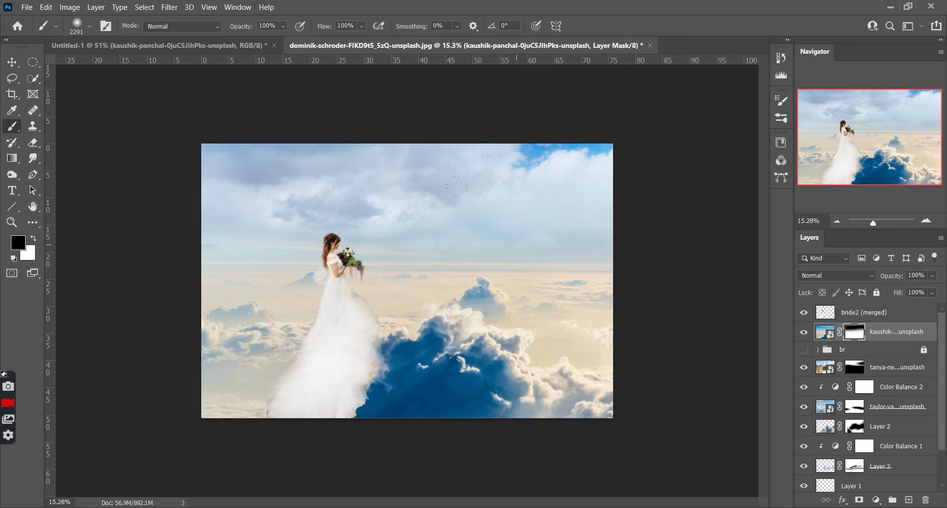
drag(612, 374, 74, 386)
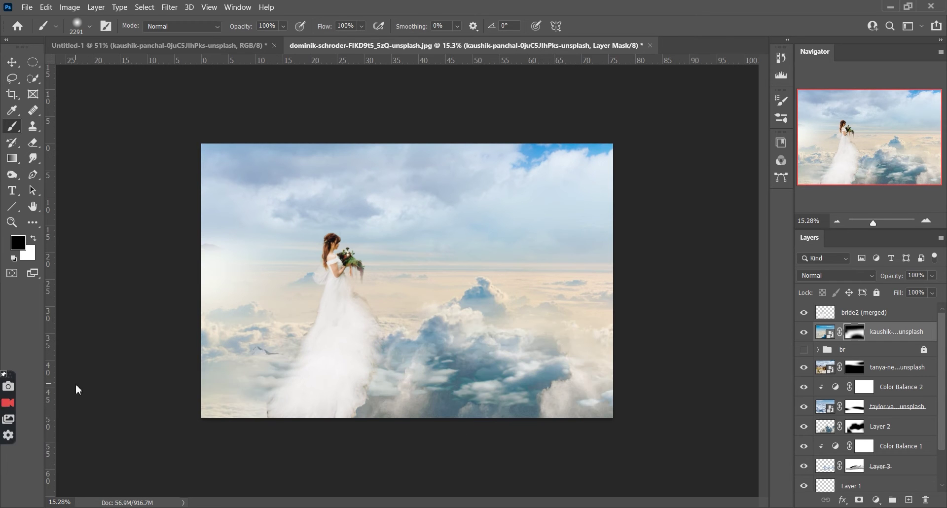
key(v)
click(598, 113)
click(555, 183)
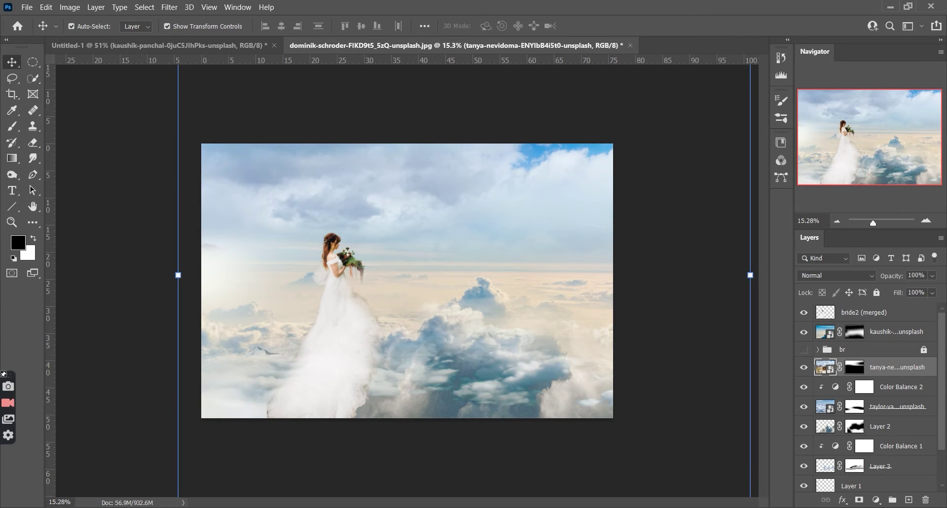
- Add a Color Balance adjustment, stretch cloud layer c over the bride, and blend c4 as Lighter Color
click(876, 500)
click(878, 396)
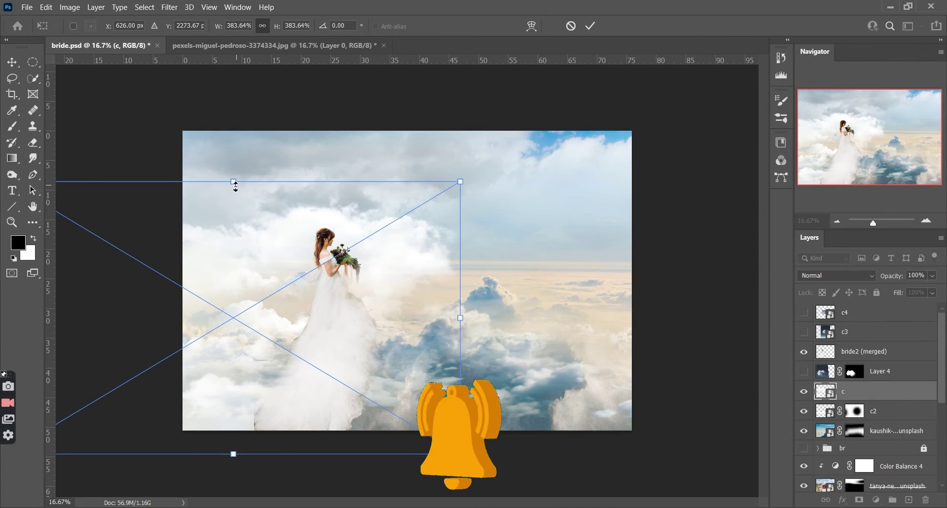
mouse_move(234, 182)
mouse_down()
mouse_move(235, 275)
mouse_move(364, 260)
mouse_up()
key(Return)
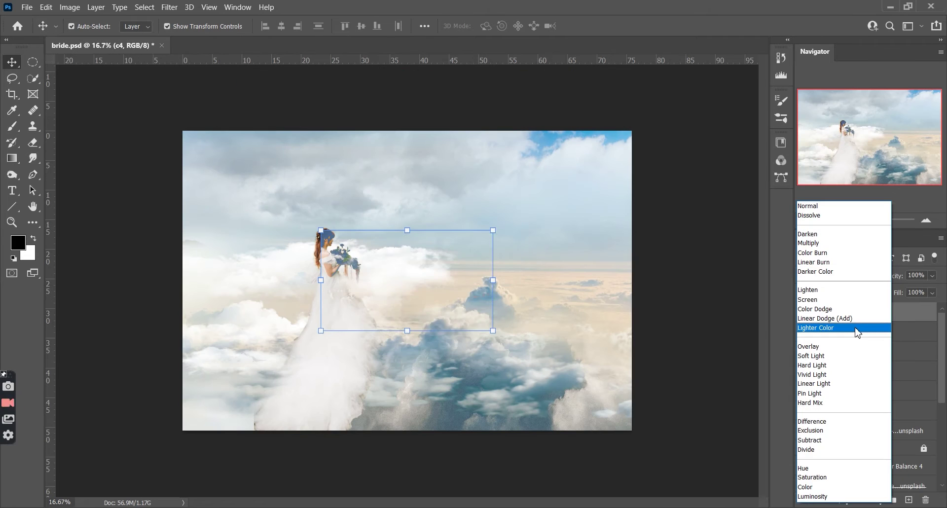
click(857, 328)
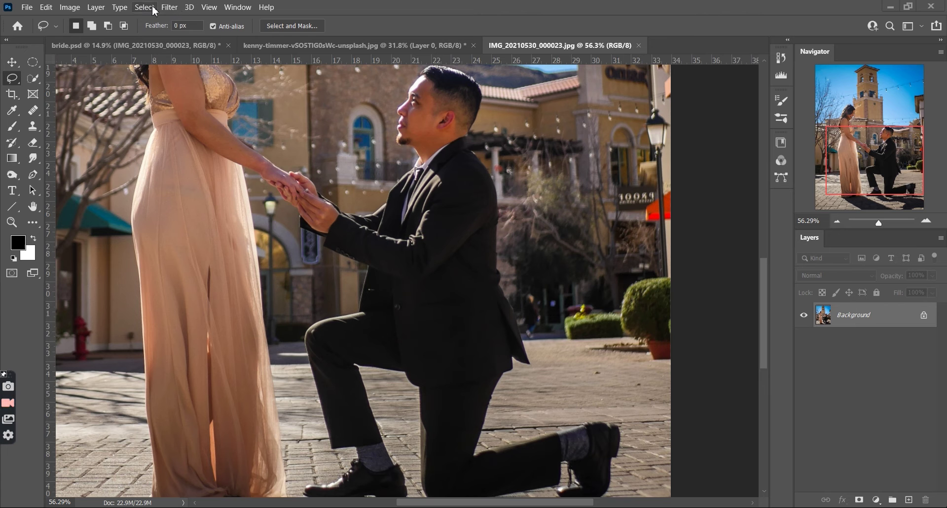
- Select the kneeling groom as subject, trim the shoe and heel gap, and mask his background
click(144, 7)
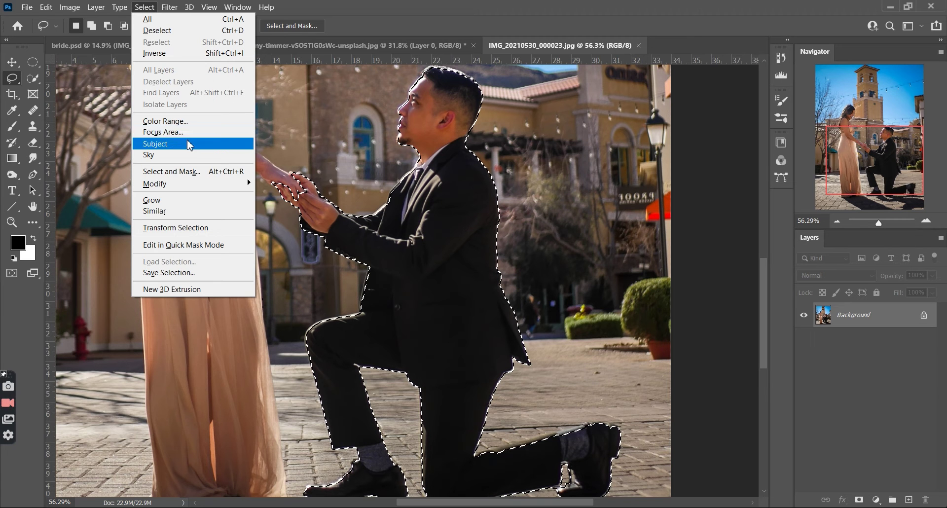
click(16, 84)
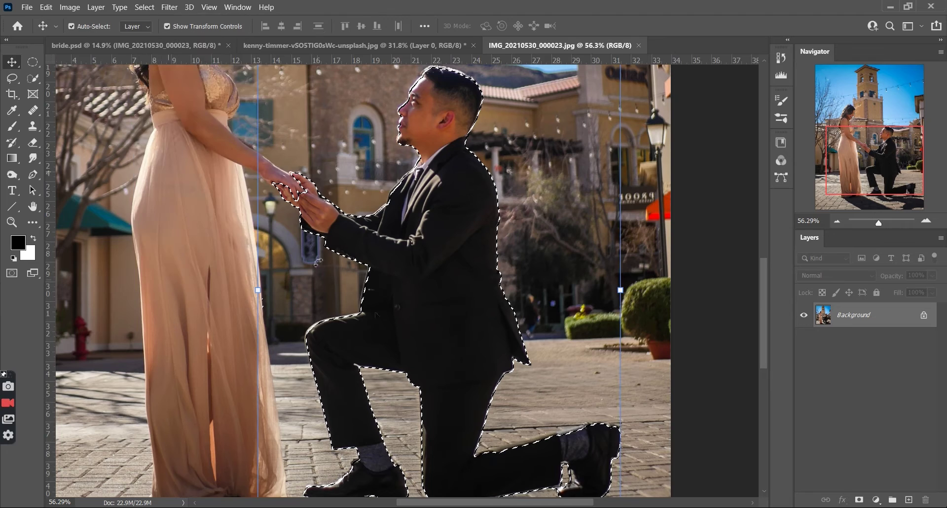
scroll(535, 324, up, 5)
drag(448, 410, 446, 412)
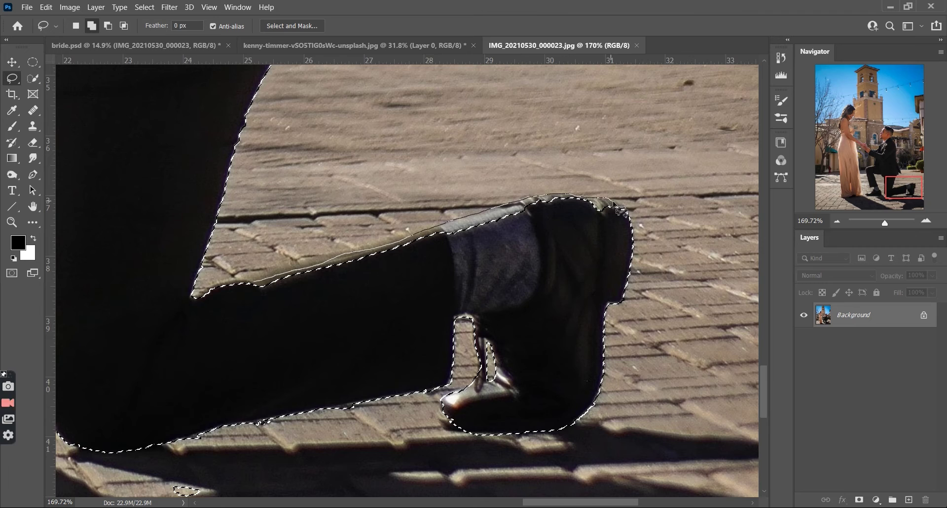
click(859, 499)
scroll(375, 283, up, 3)
key(ctrl+0)
click(822, 314)
- Bring the cut-out groom into the bride composite to the right of the bride
click(355, 45)
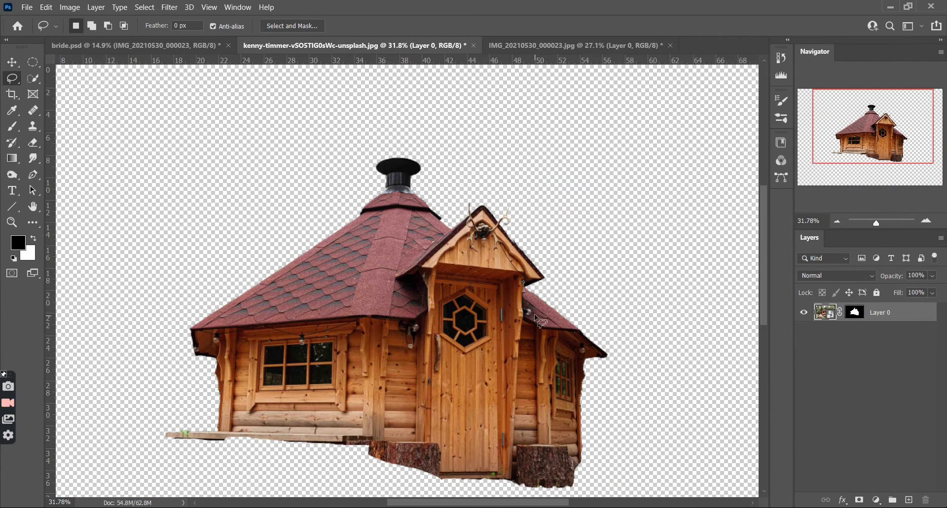
click(187, 46)
click(804, 313)
key(ctrl+v)
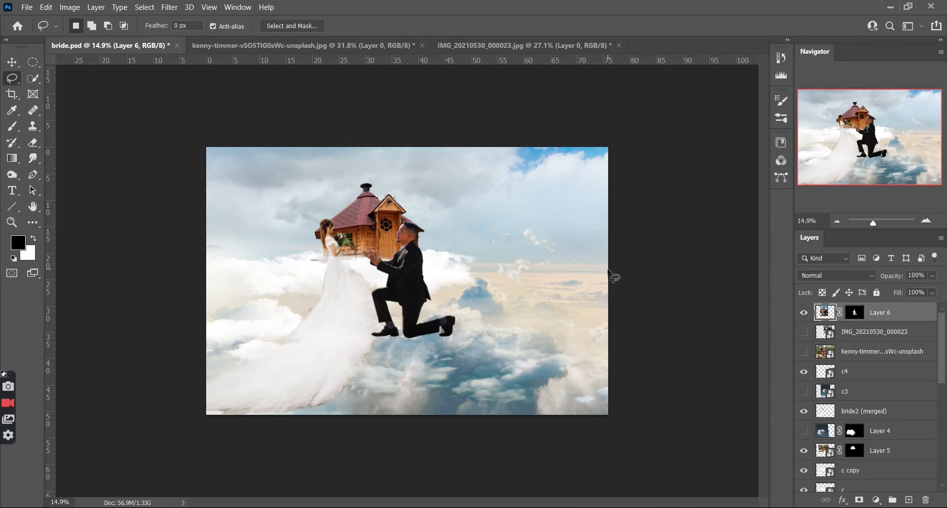
- Move the groom to the right of the bride and duplicate the c copy cloud layer lower
key(v)
drag(404, 272, 456, 255)
scroll(863, 394, down, 1)
click(855, 430)
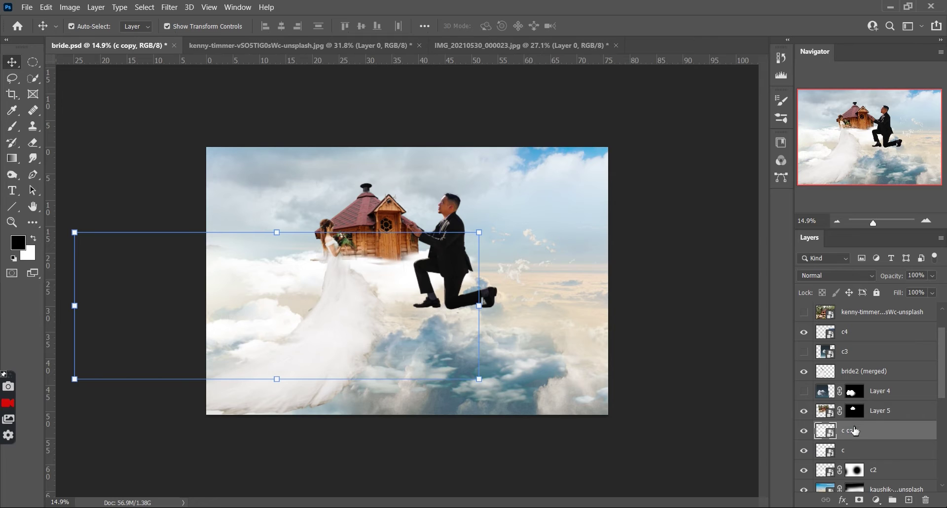
drag(865, 380, 869, 380)
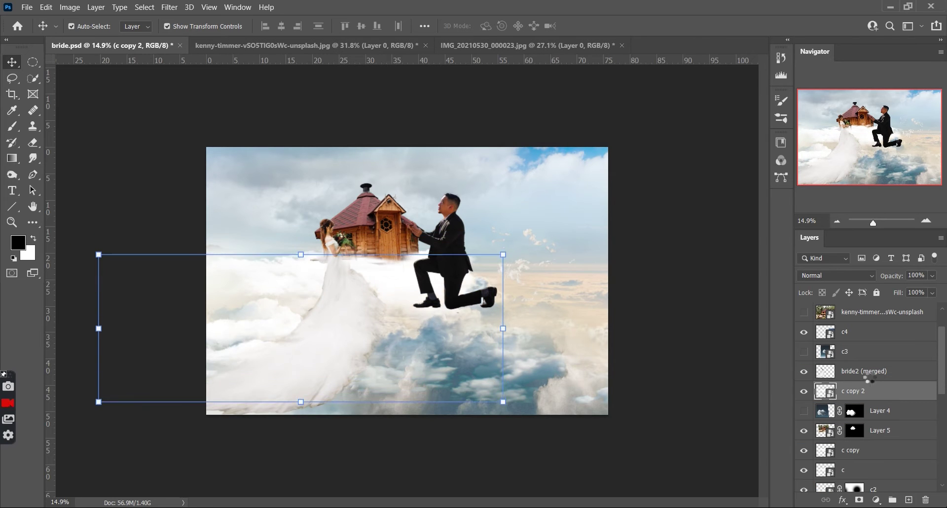
- Shrink and tilt the groom layer to about 59% size
drag(444, 276, 469, 328)
key(ctrl+t)
mouse_move(512, 91)
mouse_down()
mouse_move(490, 146)
mouse_move(508, 178)
mouse_up()
key(Return)
- Add another cloud copy below the bride and stack the groom beneath the new clouds
click(402, 209)
drag(543, 335, 565, 327)
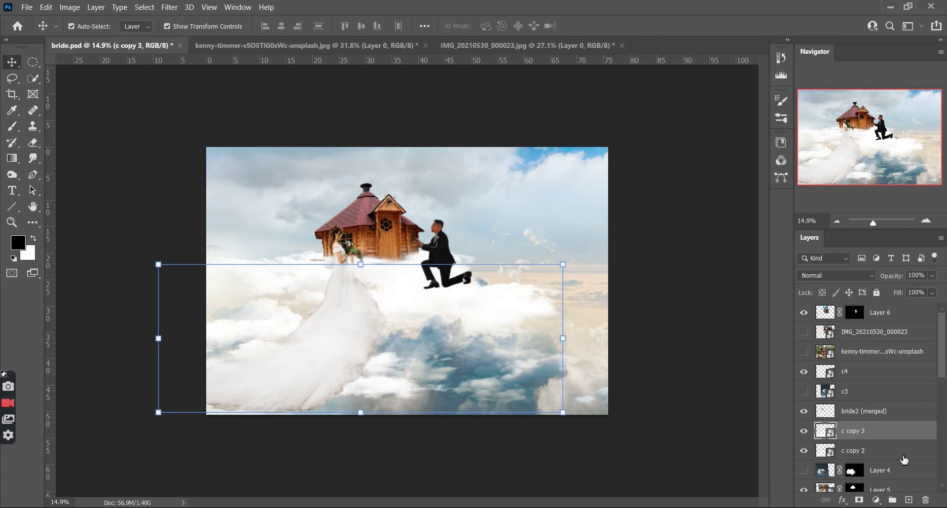
drag(878, 312, 878, 440)
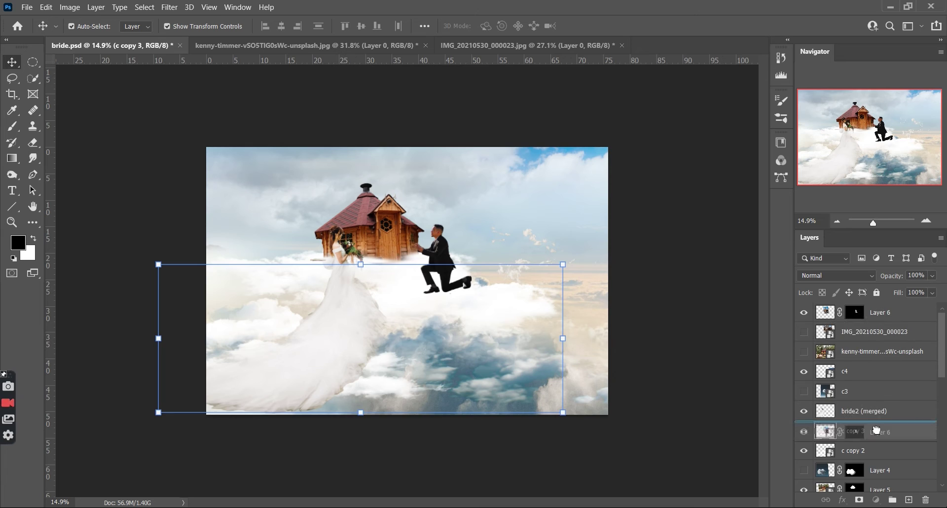
click(674, 295)
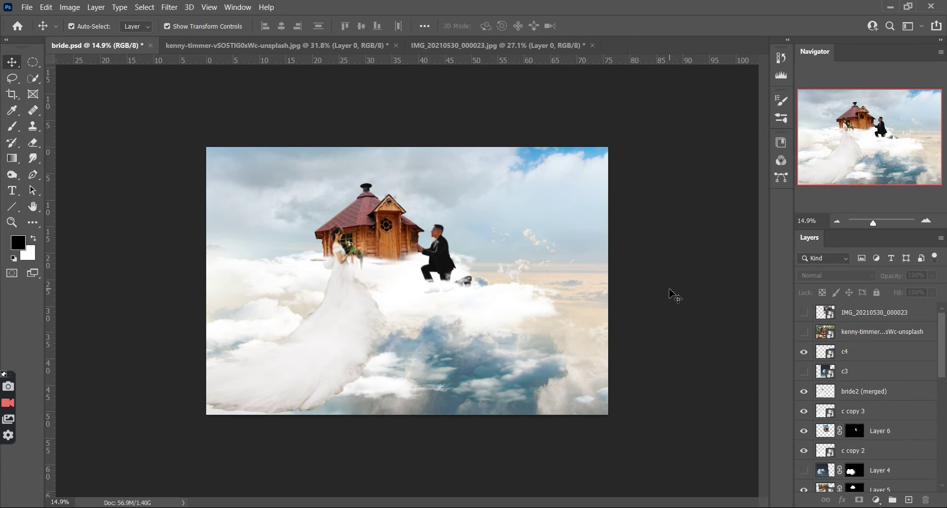
- Mask c copy 3 and paint away the clouds near the groom's feet
click(879, 416)
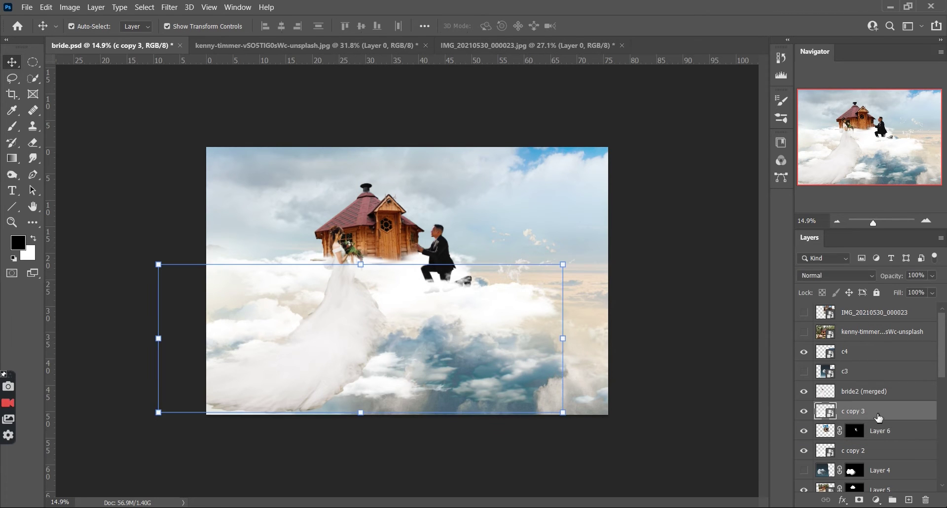
click(860, 501)
key(b)
drag(428, 290, 445, 292)
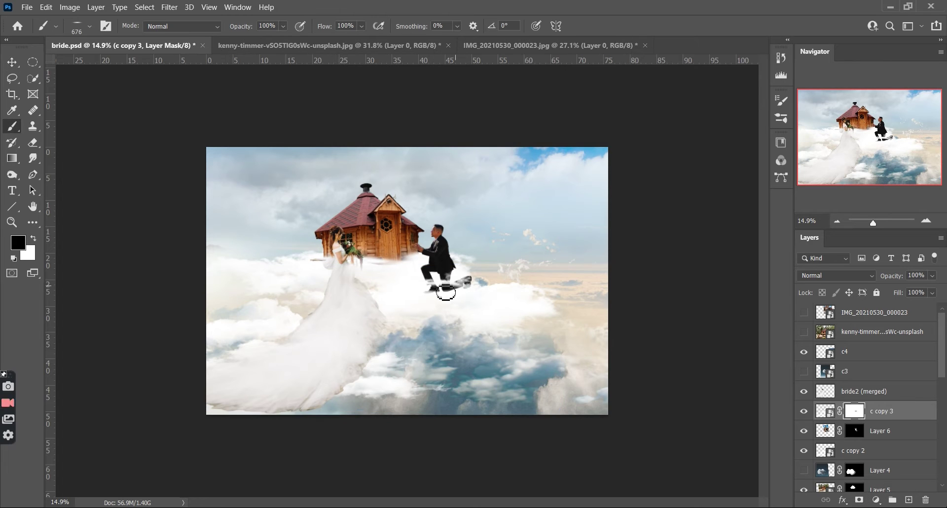
key(x)
key(v)
click(664, 198)
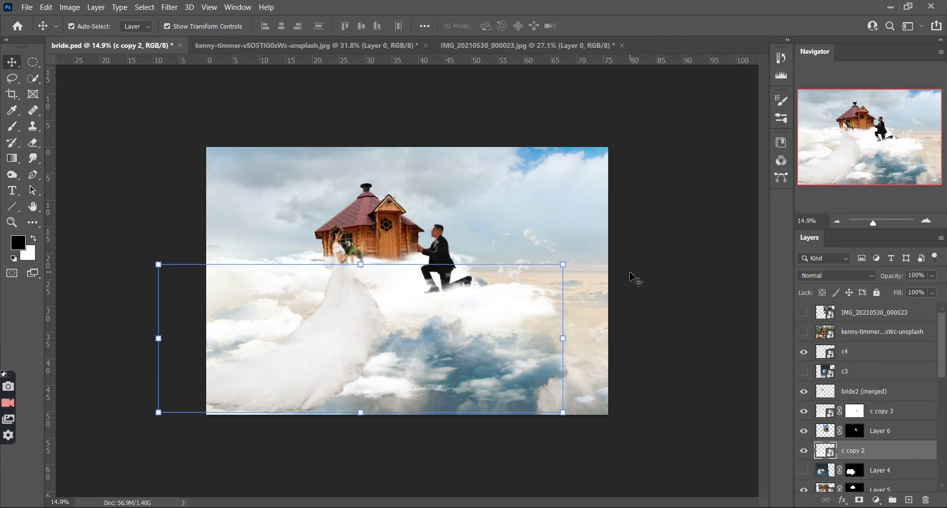
- Shift the hut layer further left and slightly up, then fit the composite in view
click(374, 208)
drag(374, 208, 359, 205)
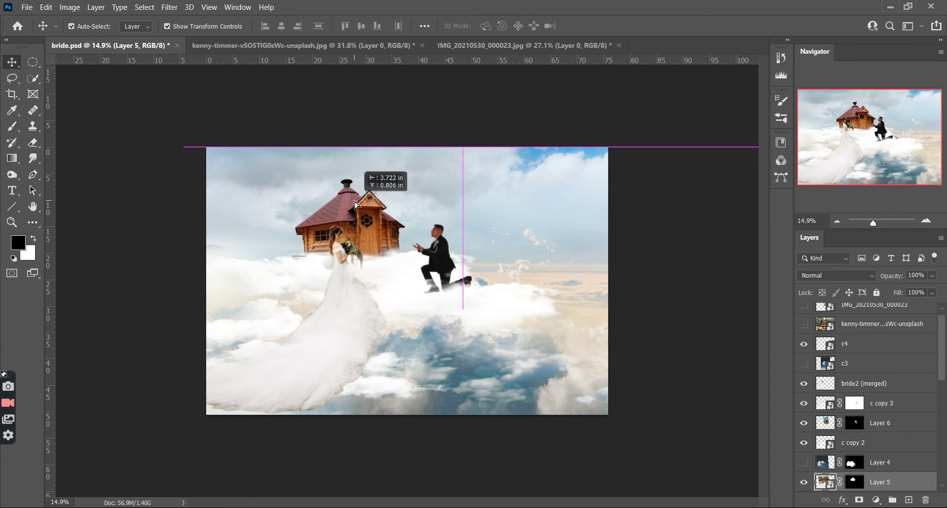
drag(374, 224, 412, 202)
click(627, 188)
key(ctrl+0)
scroll(862, 409, down, 1)
- Duplicate the c copy cloud, shrink it onto the clouds, and add two more copies lower left
click(862, 409)
key(ctrl+j)
key(ctrl+t)
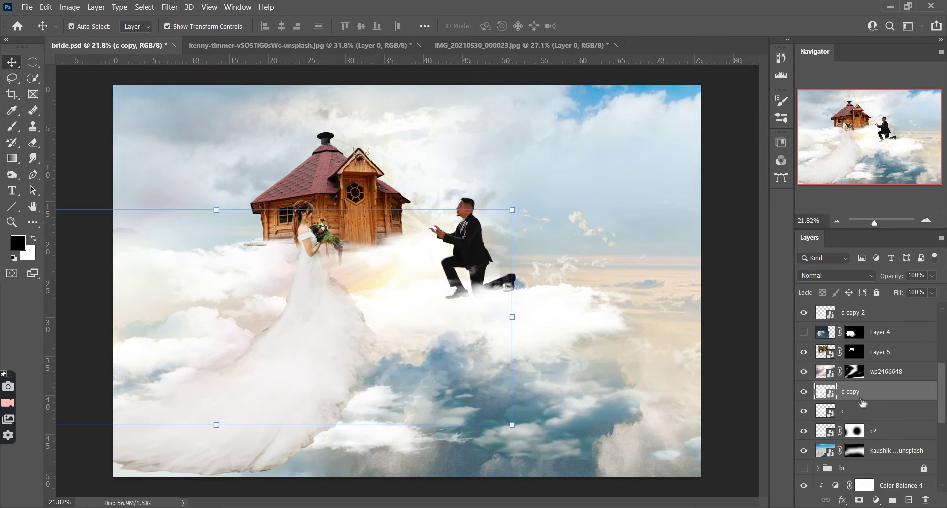
drag(511, 423, 430, 383)
click(591, 30)
mouse_move(368, 359)
mouse_down()
mouse_move(380, 385)
mouse_move(358, 423)
mouse_up()
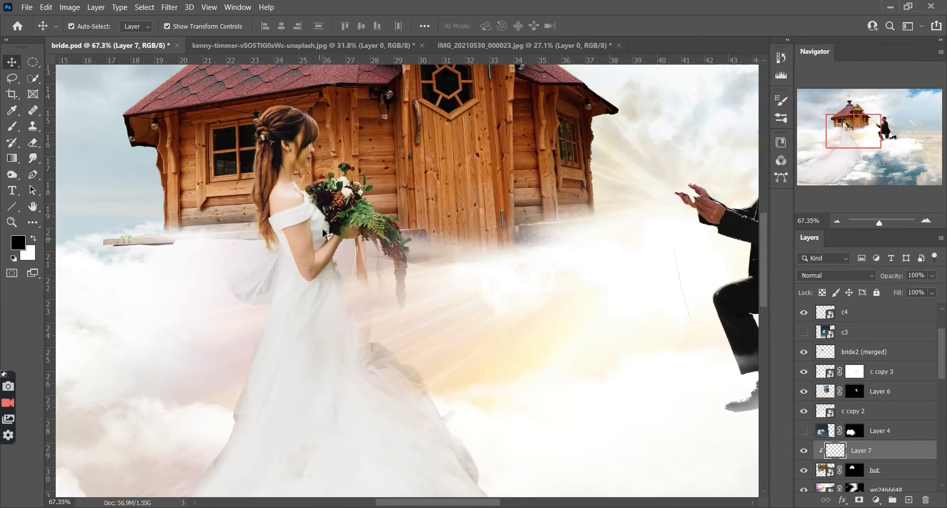
- Paint a dark maroon shade across the hut area with a soft brush
scroll(362, 315, up, 5)
key(b)
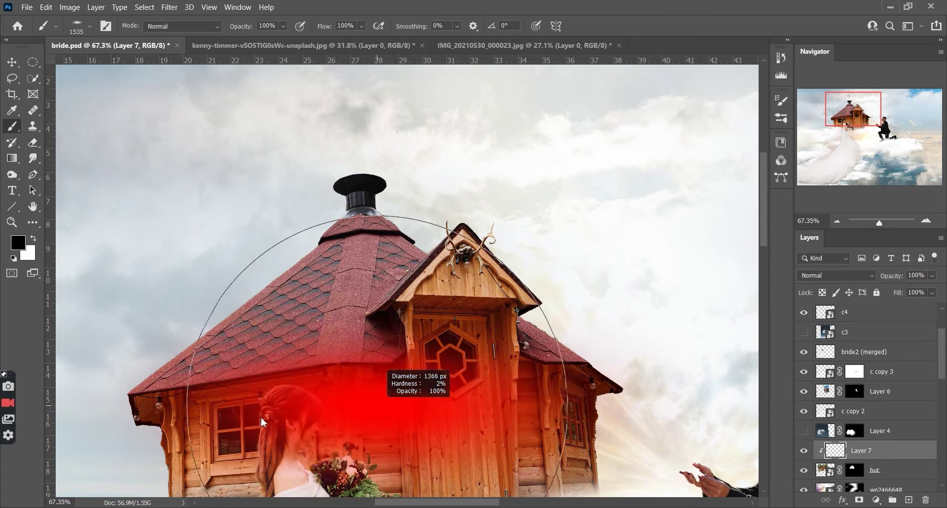
right_click(333, 330)
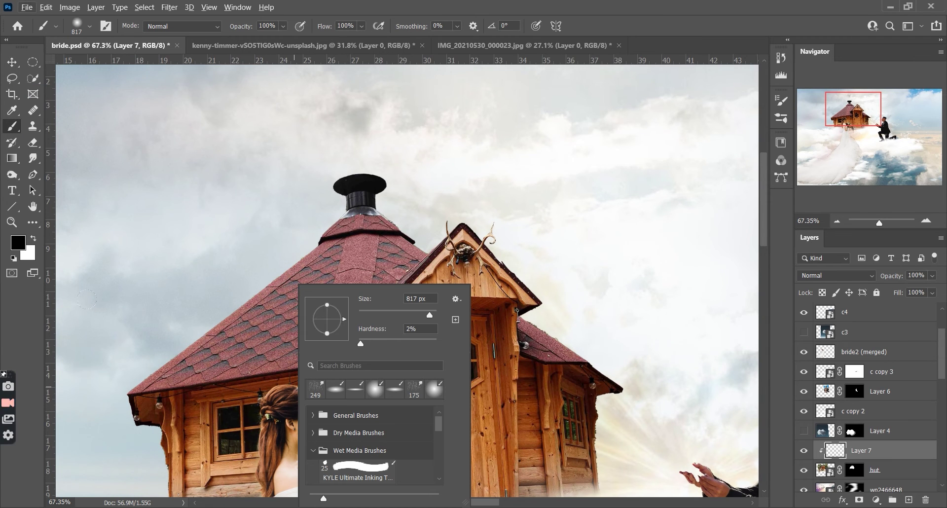
key(Escape)
drag(202, 229, 296, 321)
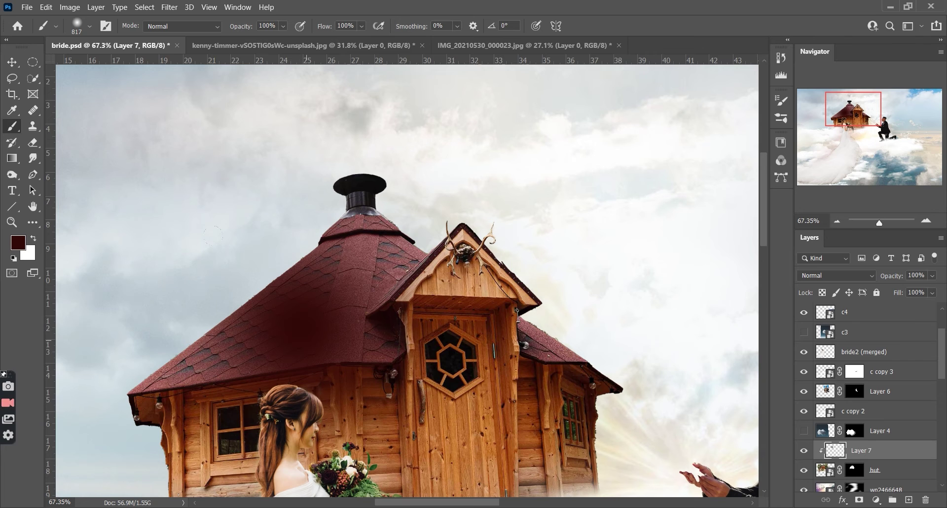
- Set Layer 7's blend mode to Multiply and its opacity to 31%
click(836, 276)
click(819, 248)
scroll(225, 288, down, 2)
key(v)
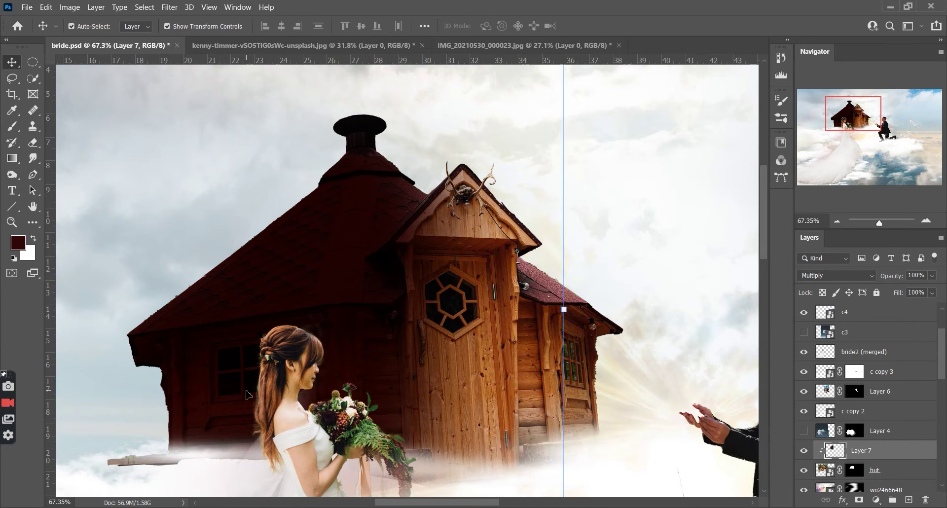
key(ctrl+0)
click(836, 275)
click(837, 356)
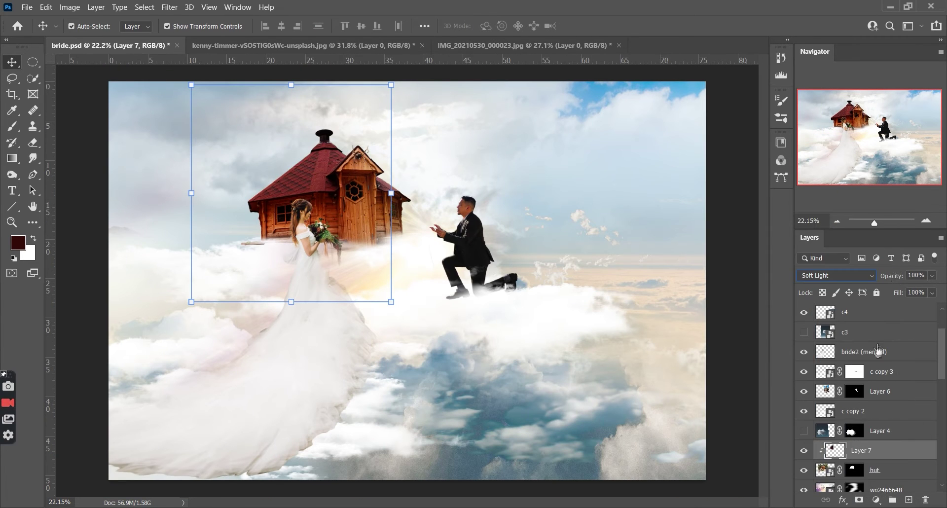
click(835, 275)
click(819, 243)
drag(900, 280, 883, 280)
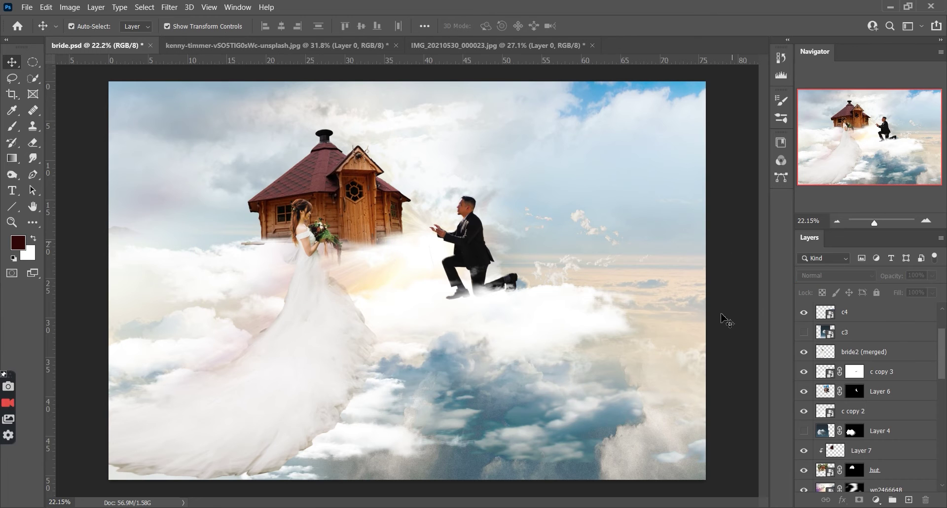
scroll(345, 246, down, 2)
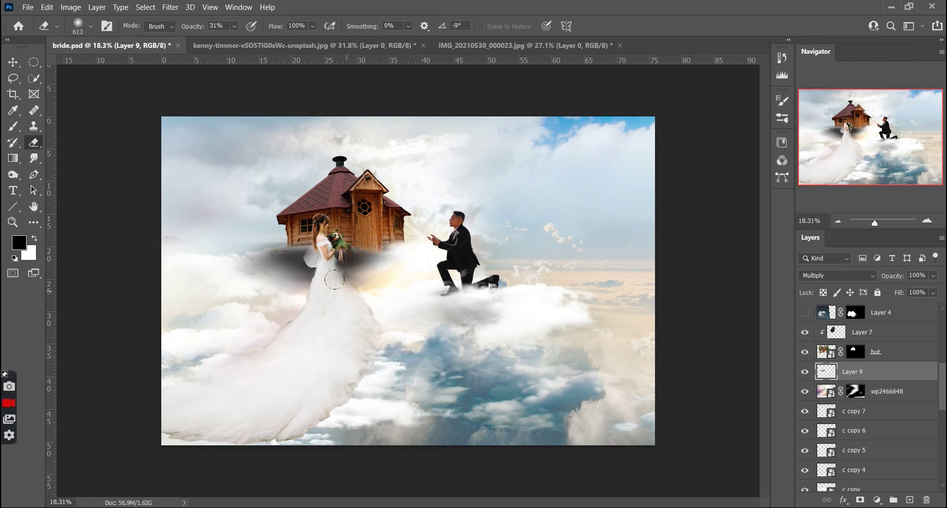
- Set Layer 9's shadow opacity to about 30% and select the bride2 (merged) layer
click(13, 61)
mouse_move(888, 282)
mouse_down()
mouse_move(864, 279)
mouse_move(900, 279)
mouse_up()
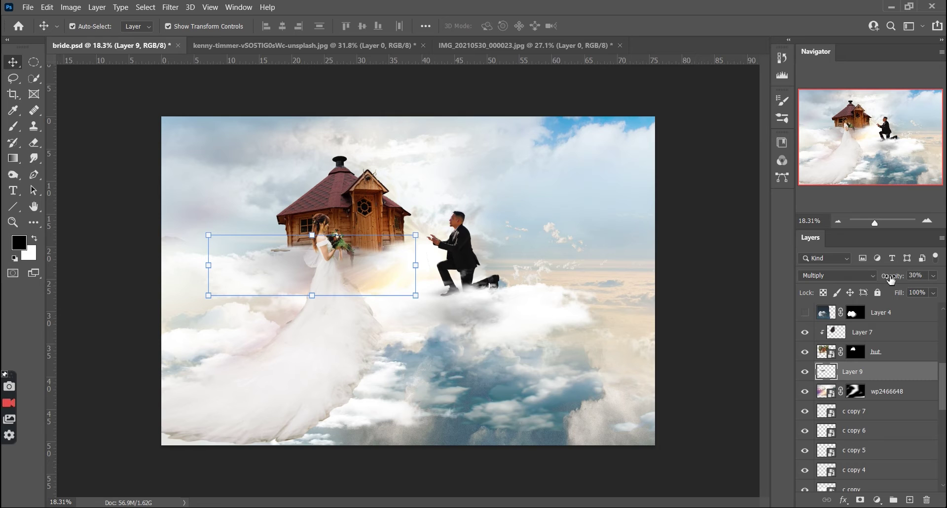
click(315, 316)
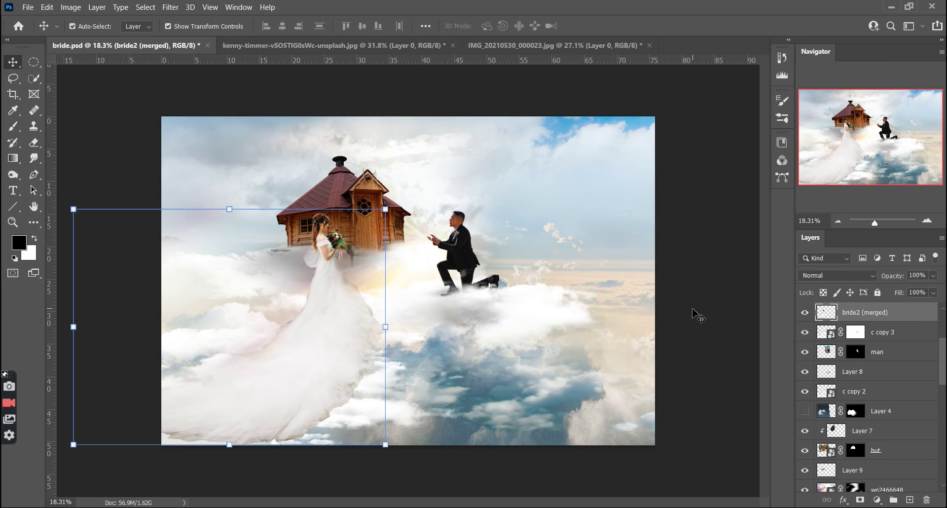
- Add a +1.50 Exposure adjustment clipped to bride2 (merged) with an inverted mask
click(877, 500)
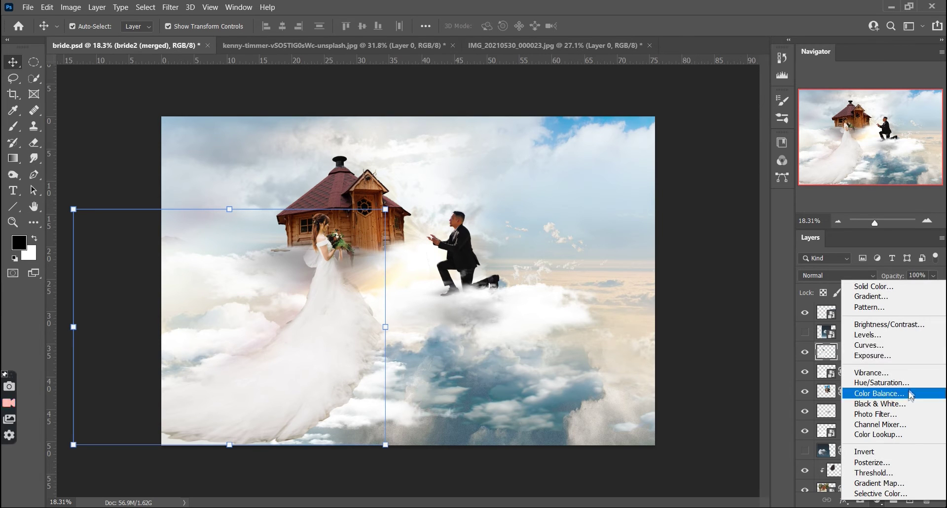
click(885, 357)
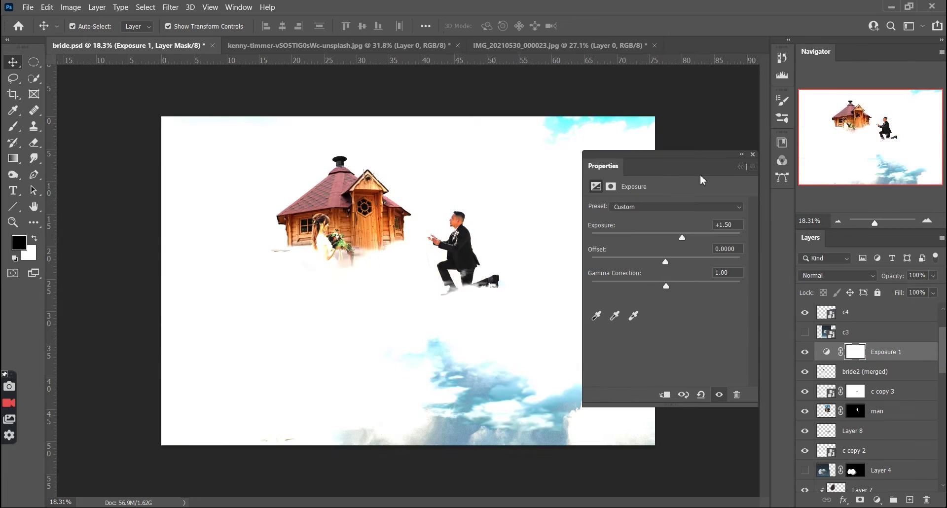
click(741, 157)
key(ctrl+i)
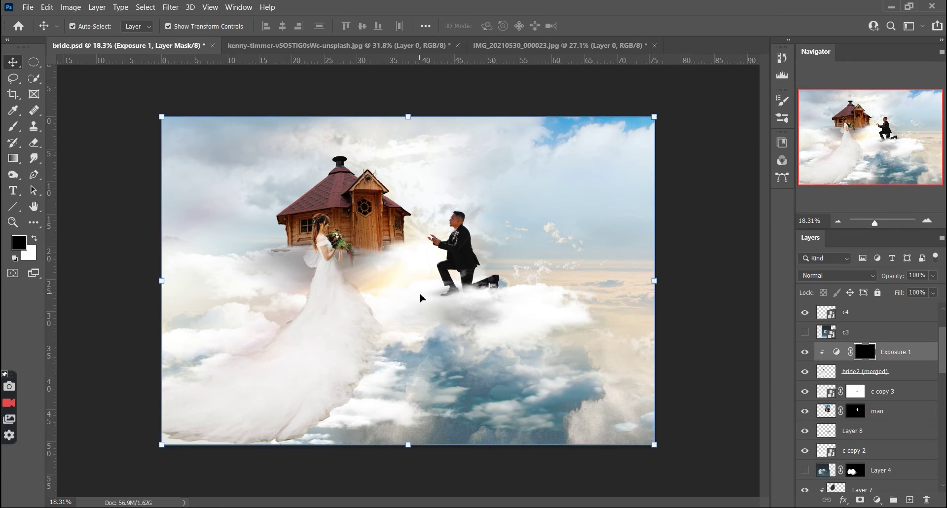
scroll(426, 309, up, 5)
- Paint white over the bride's dress on the mask with a 235 px brush
key(b)
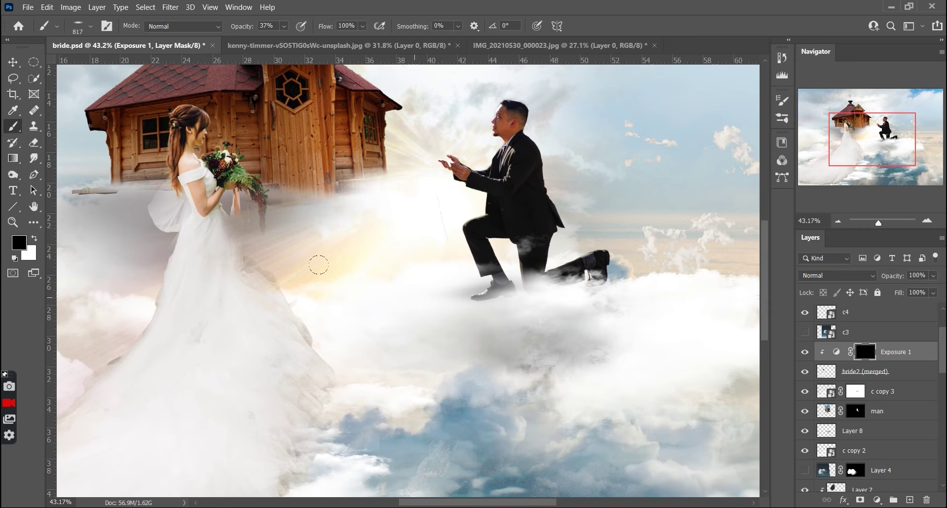
right_click(367, 297)
text(235)
key(Return)
key(x)
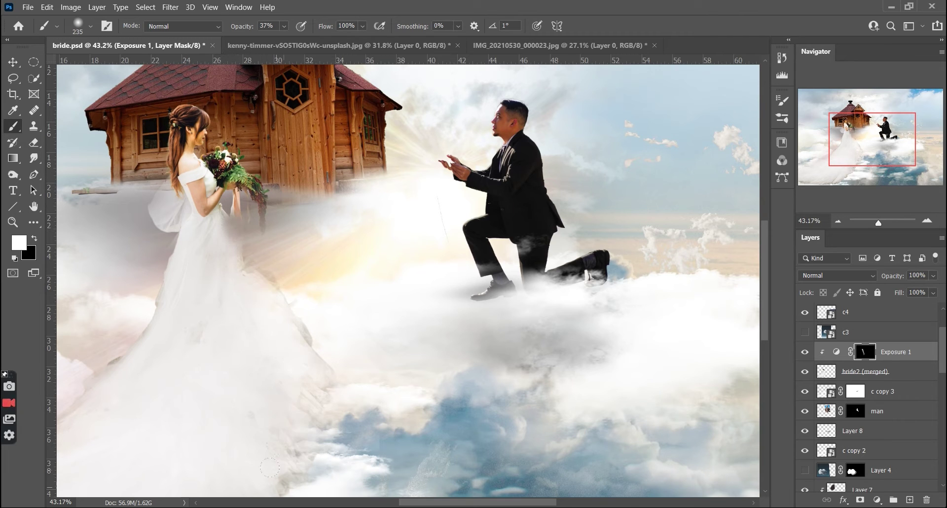
drag(262, 290, 271, 424)
scroll(374, 356, down, 5)
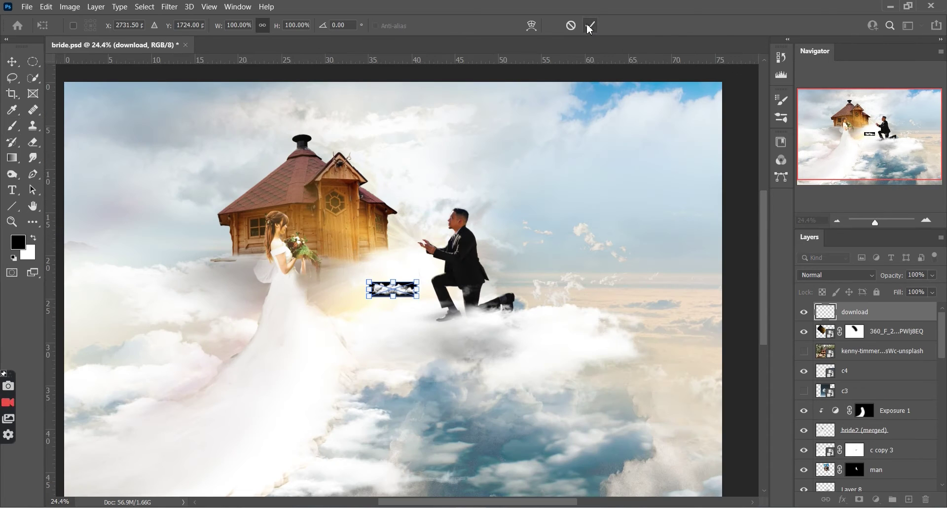
click(590, 27)
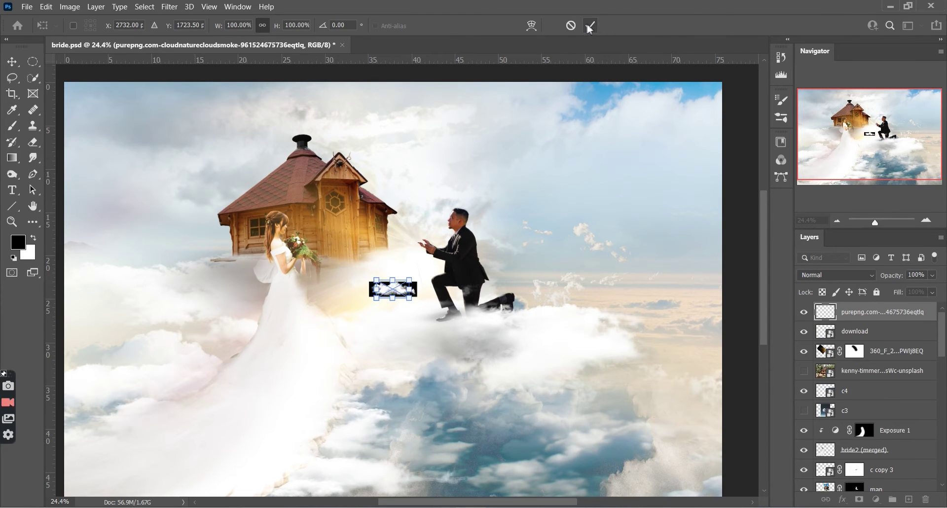
- Commit the placed rose bouquet and sparkle images and hide the sparkle layer
click(592, 27)
click(592, 26)
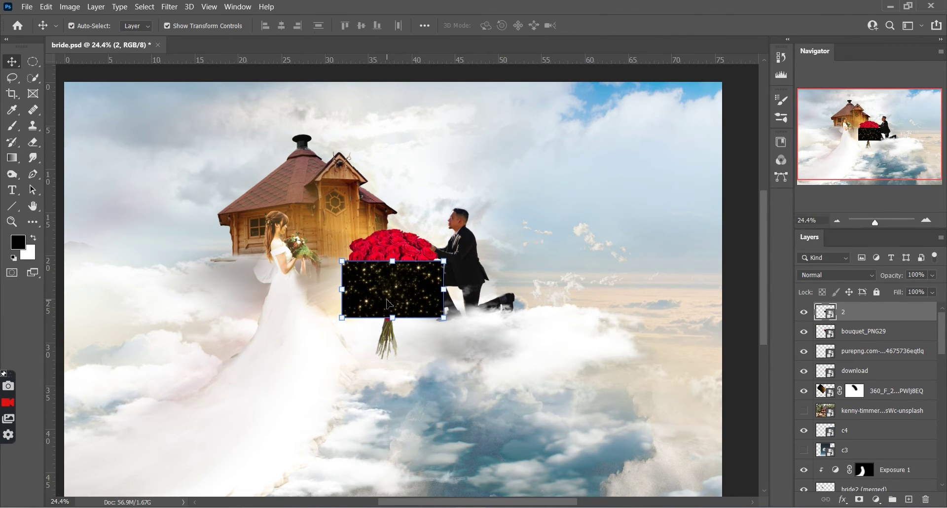
click(804, 331)
click(804, 311)
click(804, 331)
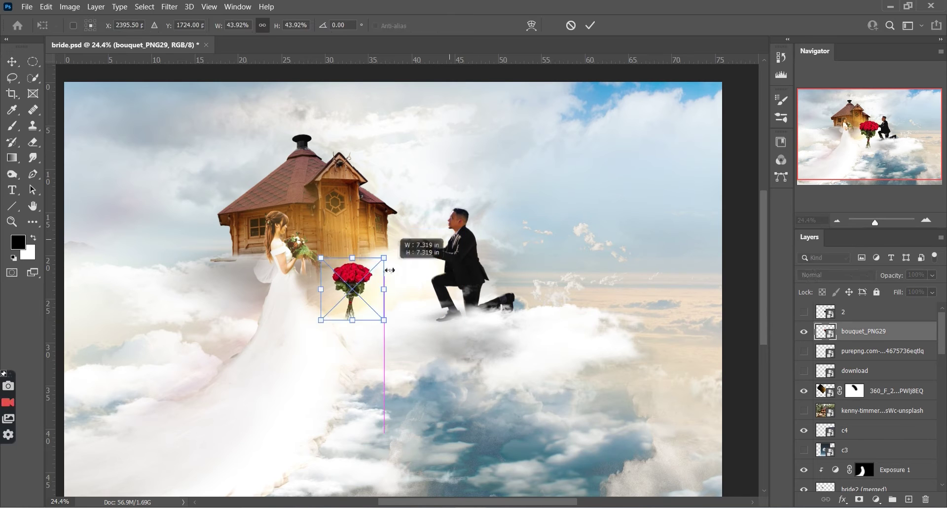
- Move and scale the red-rose bouquet to about 44% into the groom's hands
drag(348, 286, 419, 244)
key(b)
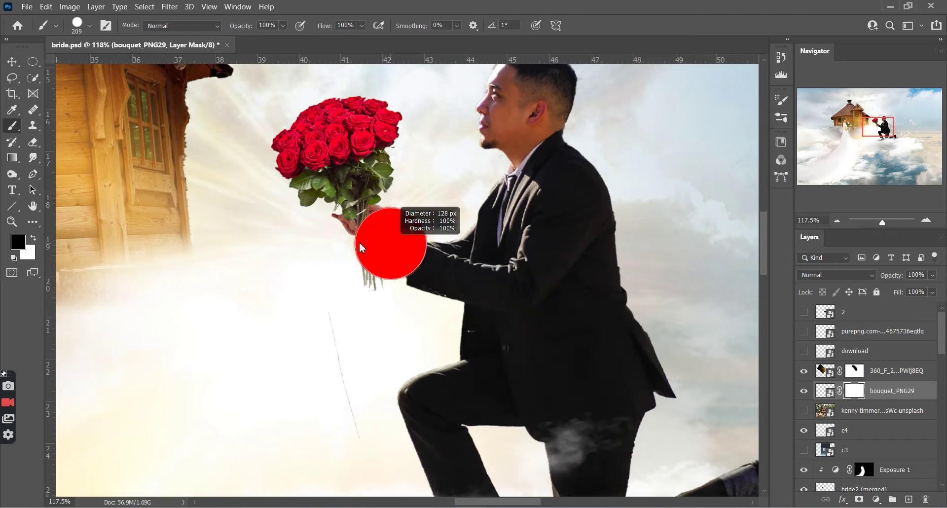
scroll(367, 261, up, 5)
key(ctrl+t)
drag(340, 208, 354, 224)
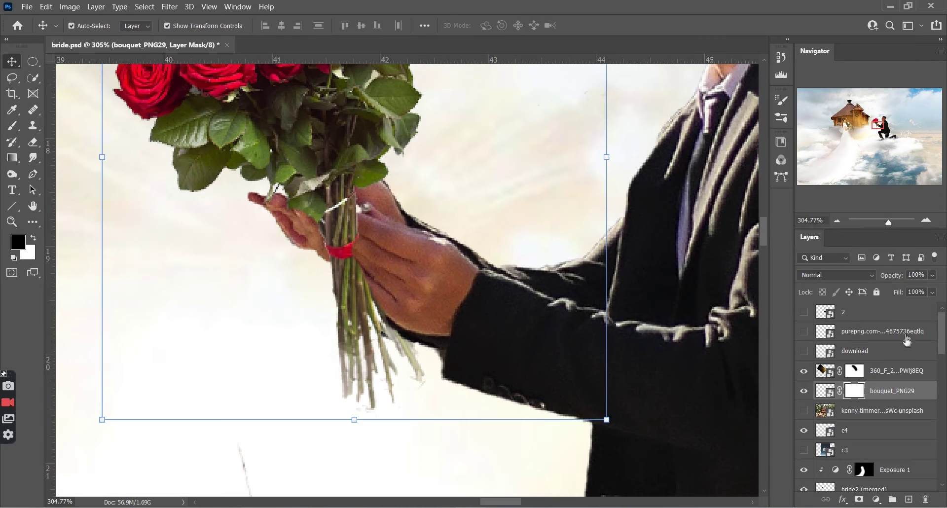
key(Return)
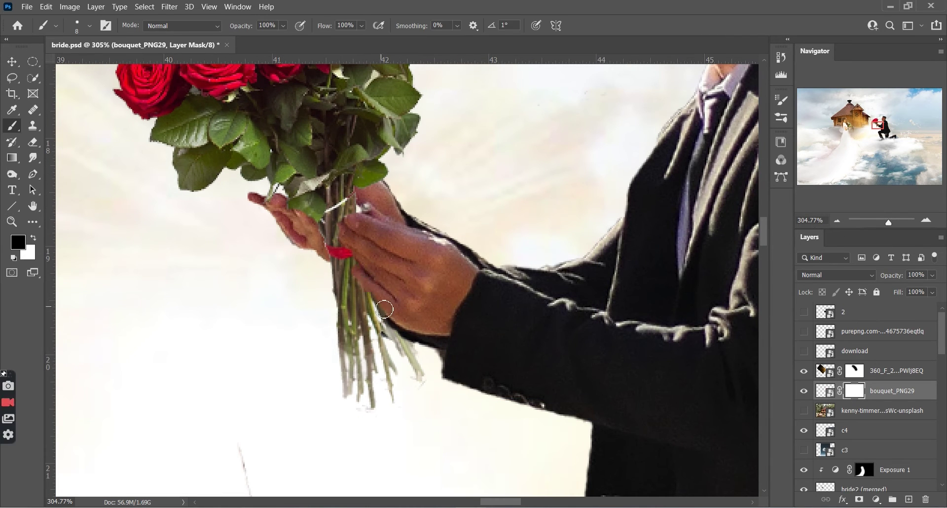
key(v)
click(805, 351)
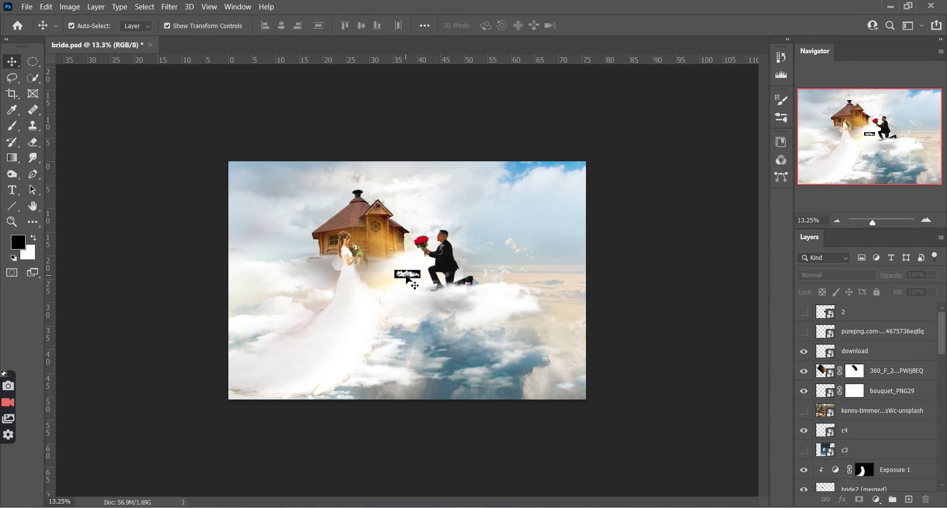
- Enlarge the download cloud as Screen along the bottom and place a second cloud beside the groom
drag(420, 278, 518, 342)
drag(431, 311, 431, 374)
click(838, 275)
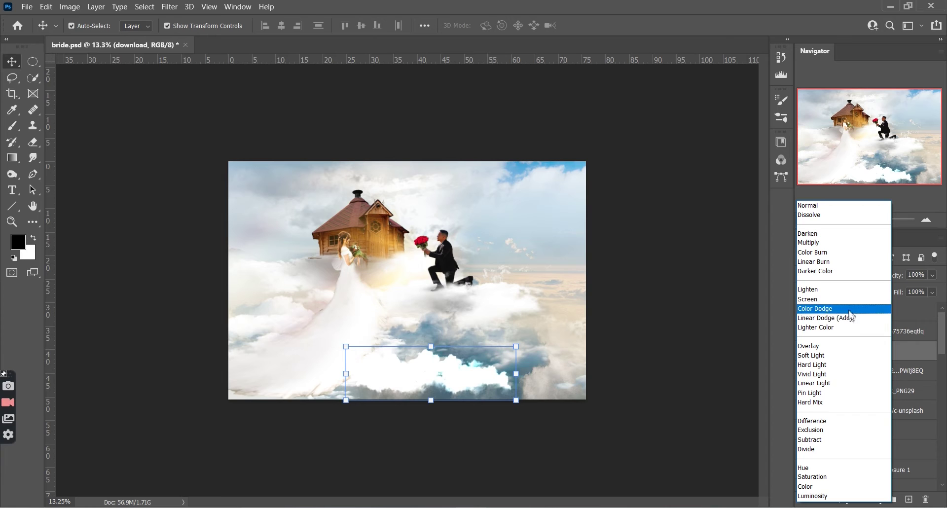
click(678, 292)
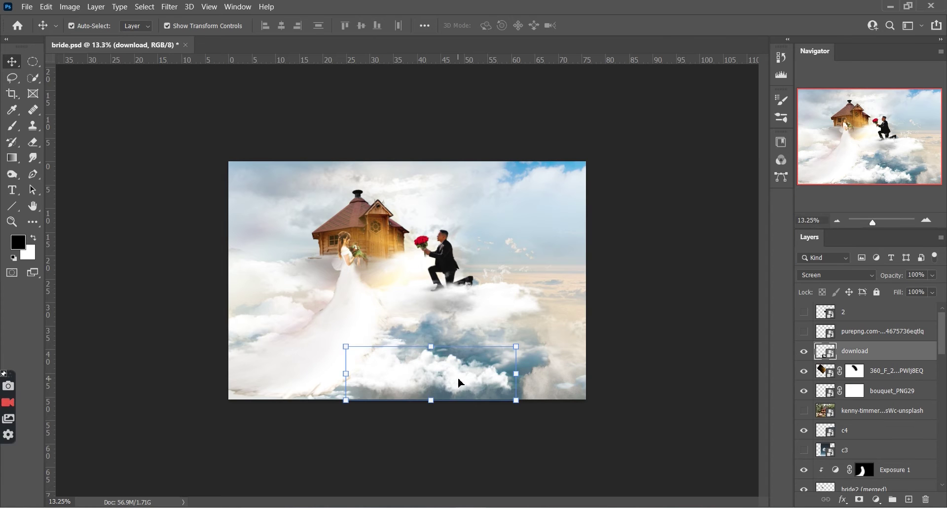
drag(470, 381, 576, 377)
click(671, 339)
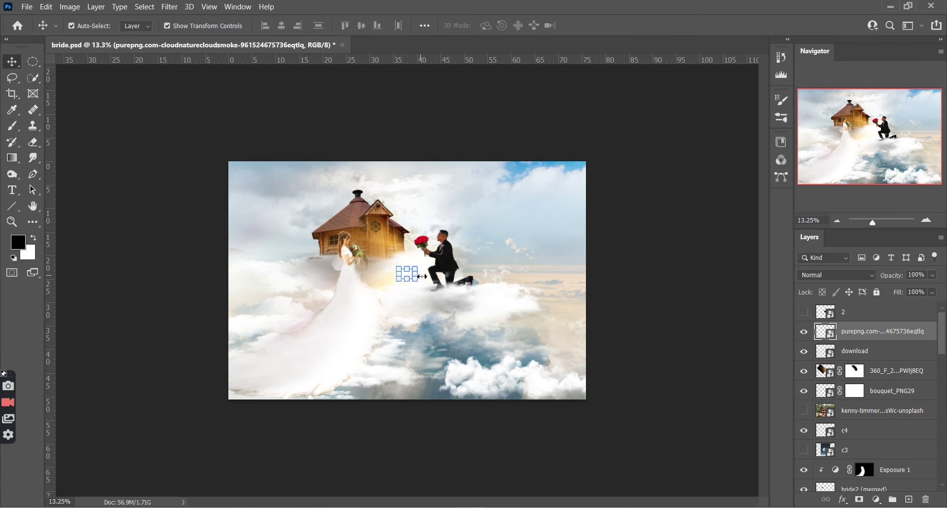
drag(402, 370, 554, 262)
click(582, 343)
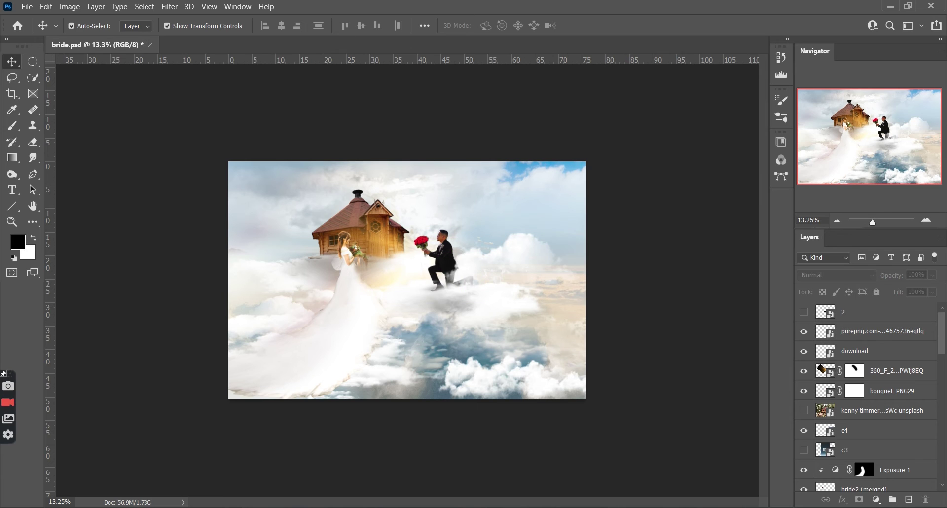
- Clip the sparkles to the bride as Color Dodge, rotated and shrunk over her dress
drag(808, 317, 782, 370)
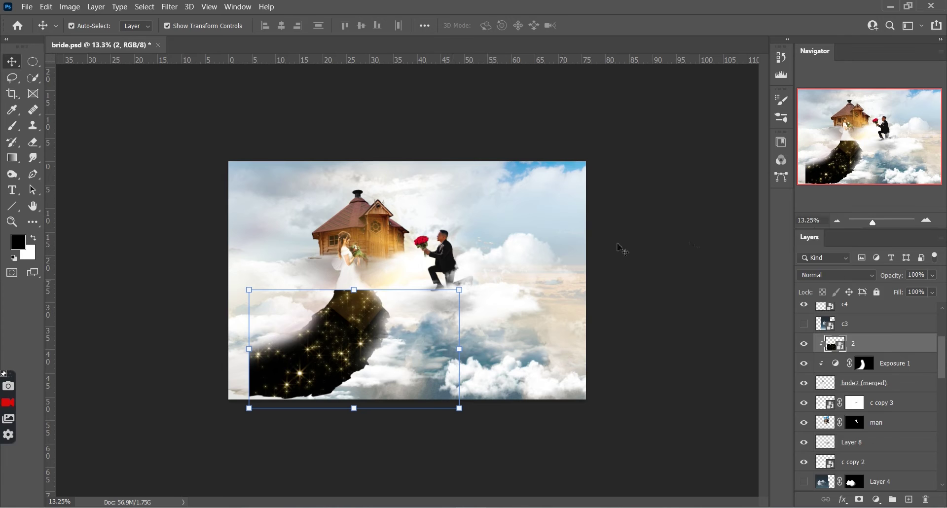
click(837, 274)
click(833, 307)
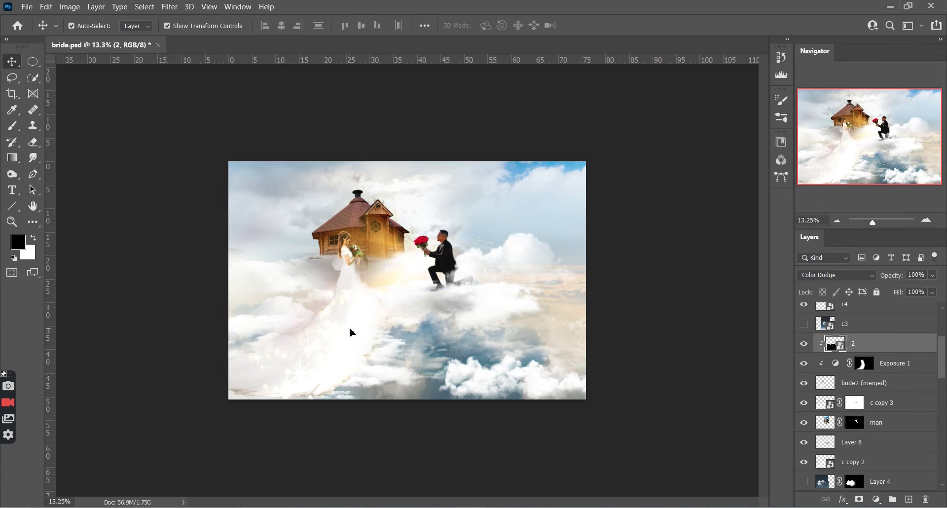
drag(352, 333, 295, 334)
drag(260, 368, 335, 337)
key(Return)
- Duplicate the sparkles, reposition the 2 copy layer, and give it a mask
key(ctrl+j)
key(ctrl+t)
drag(424, 390, 366, 296)
key(Return)
click(349, 313)
click(854, 331)
scroll(882, 355, down, 2)
click(868, 390)
click(884, 334)
click(859, 499)
- Duplicate a cloud toward the lower right and zoom in on the composition
click(462, 419)
mouse_move(463, 419)
mouse_down()
mouse_move(573, 348)
mouse_move(554, 380)
mouse_up()
click(614, 154)
key(ctrl+plus)
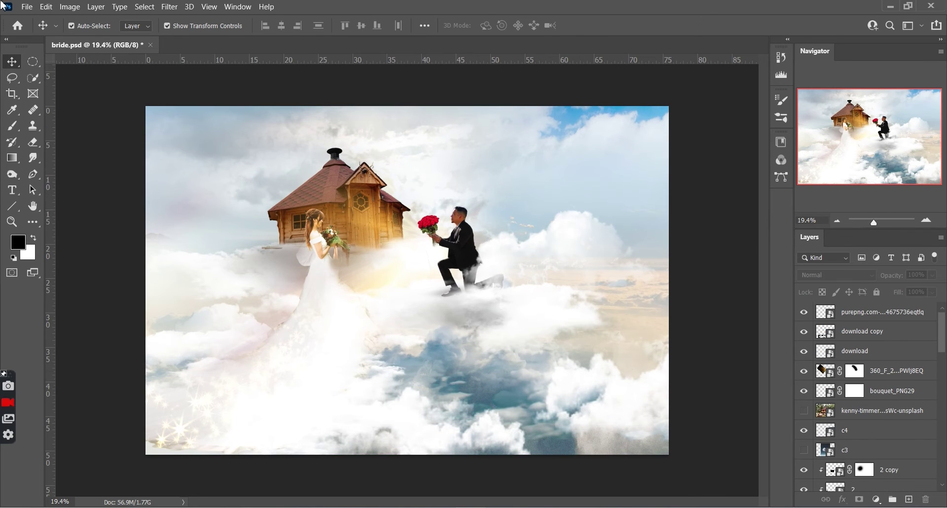
click(878, 443)
- Reshape the pexels stock photo over the bride's side as Lighter Color above the sparkle copy
click(836, 275)
key(ctrl+t)
drag(355, 315, 231, 341)
click(836, 275)
click(816, 328)
drag(878, 443, 884, 390)
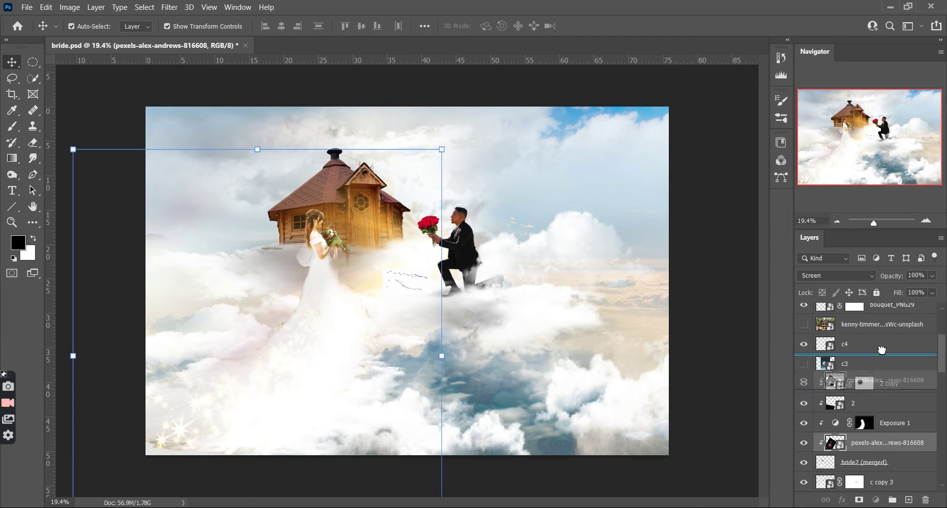
click(836, 275)
click(805, 386)
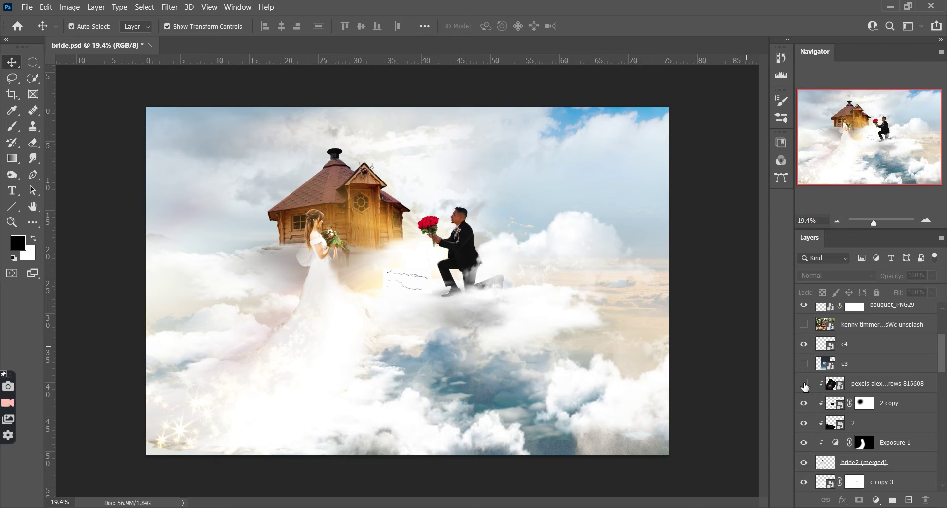
- Place the birds in the sky right of the groom, blended as Multiply
drag(410, 284, 613, 275)
click(836, 275)
click(820, 245)
click(836, 275)
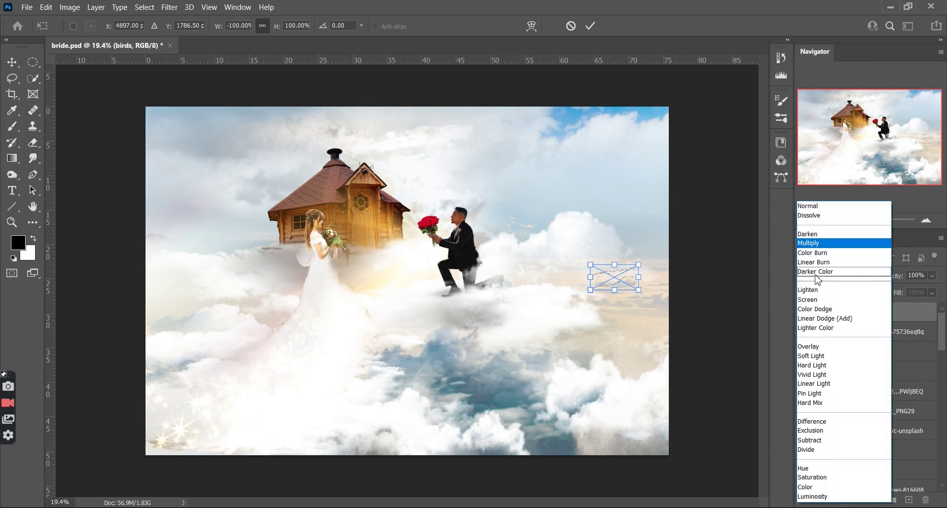
drag(614, 277, 624, 291)
click(719, 264)
scroll(868, 395, down, 10)
click(804, 446)
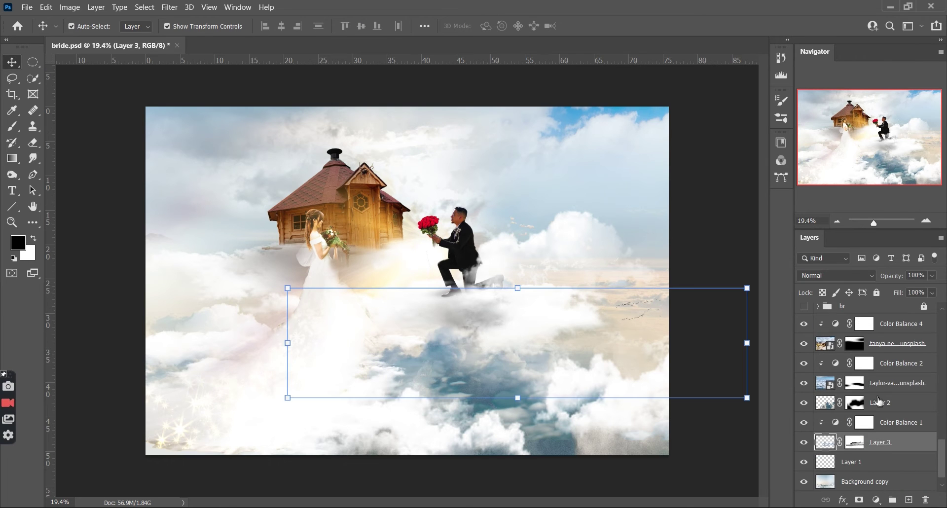
- Add a new blank light layer and set a warm gold foreground colour
scroll(879, 402, up, 3)
click(887, 328)
ctrl+click(909, 500)
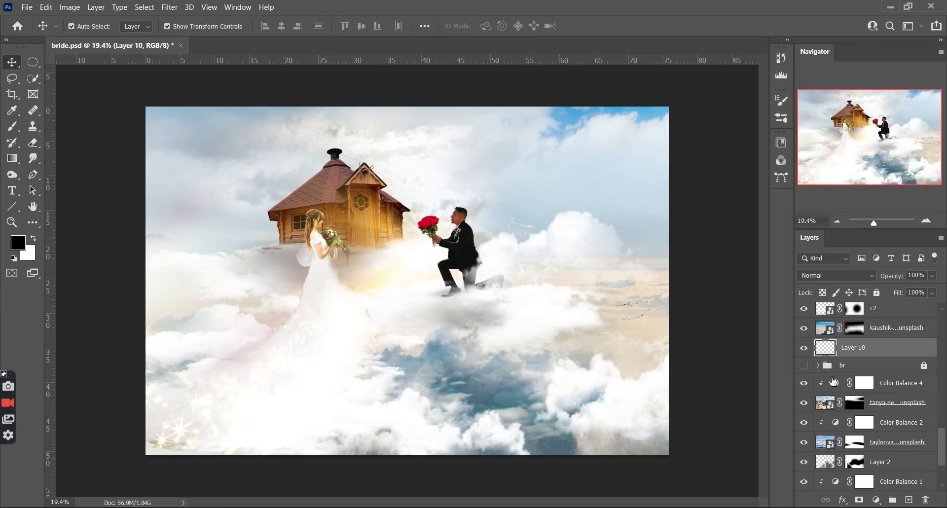
click(18, 242)
drag(685, 265, 684, 273)
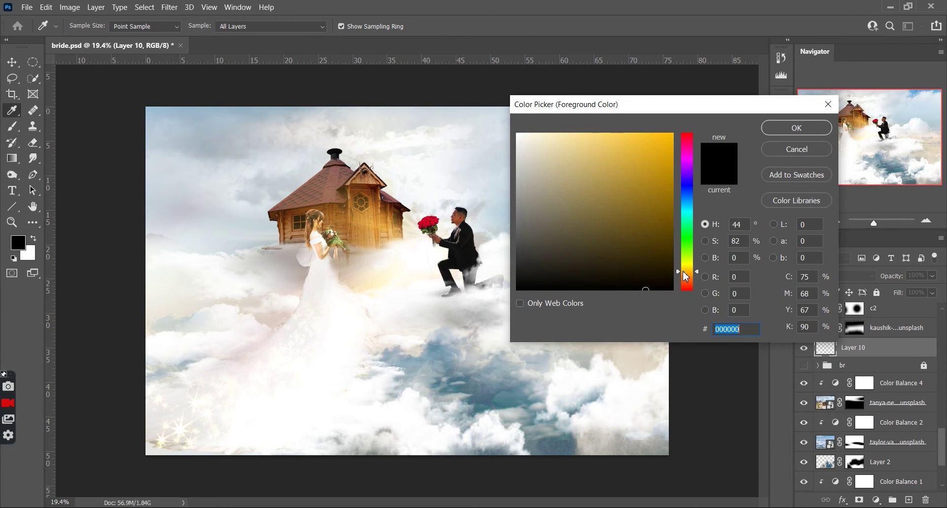
click(818, 128)
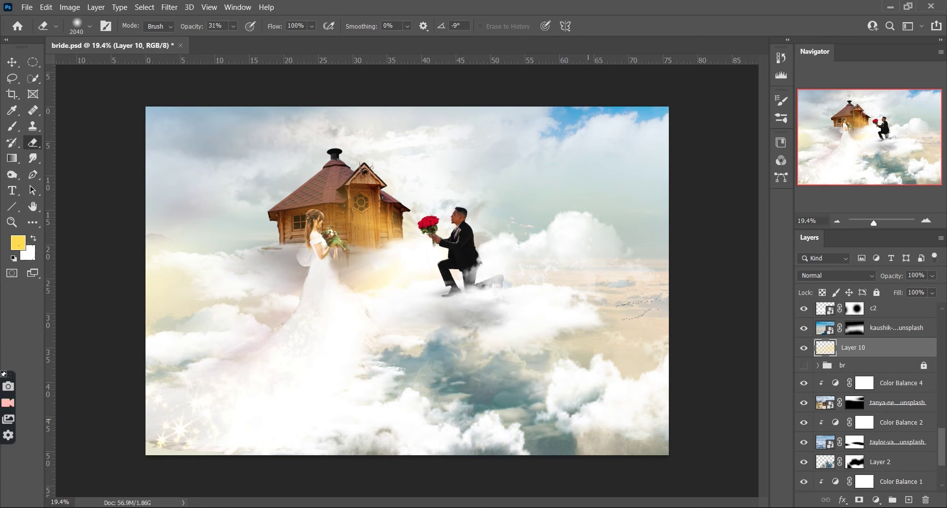
- Add another blank layer above the sky, soft-brush light, and move Layer 11 to the top
key(v)
click(908, 500)
click(836, 275)
key(Escape)
scroll(868, 394, up, 2)
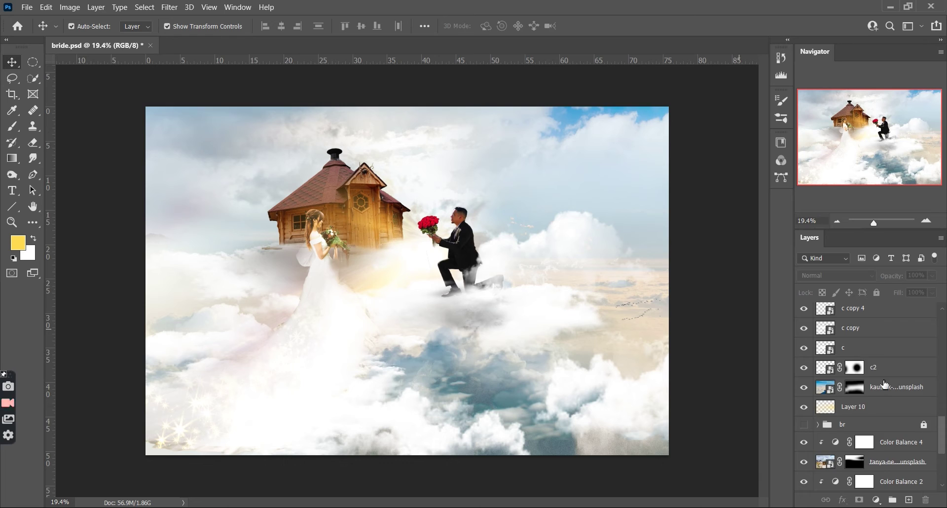
key(b)
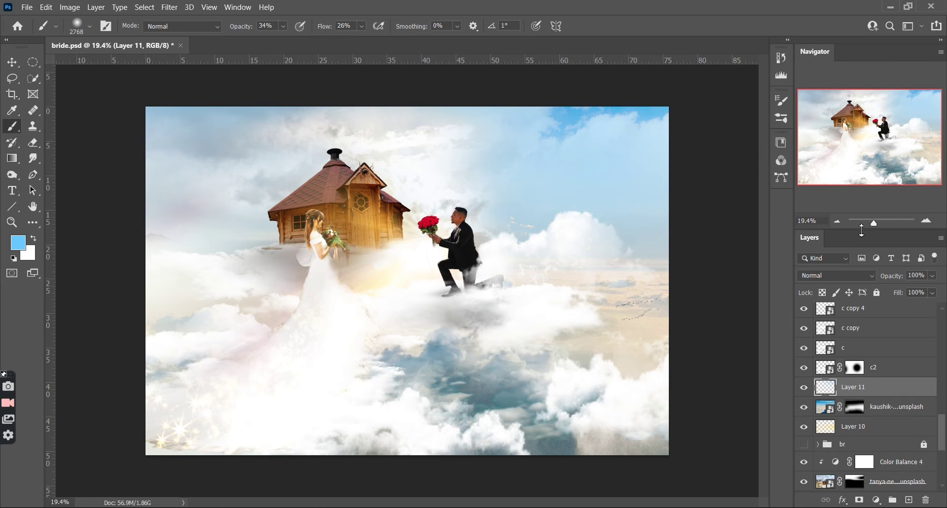
key(v)
drag(853, 387, 868, 311)
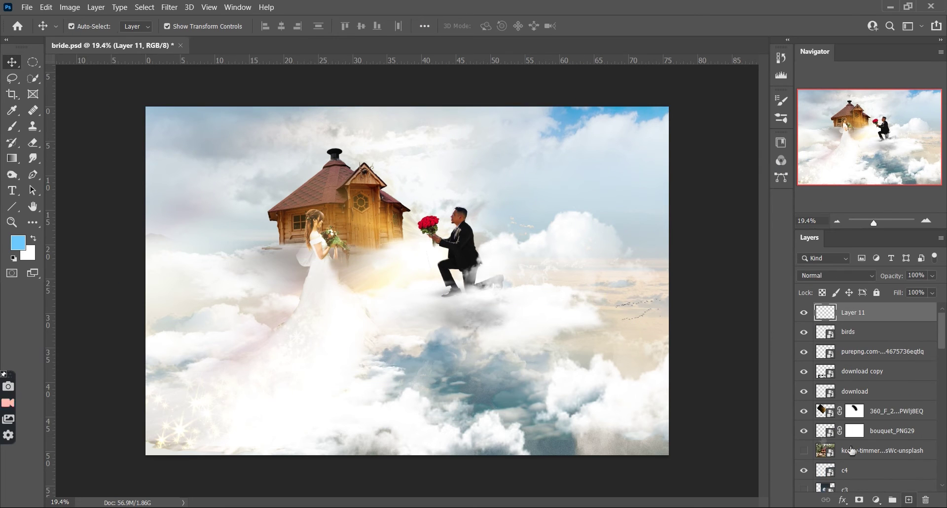
- Switch to soft pink and give Layer 11 Normal blending at 58% opacity
click(18, 242)
click(582, 134)
key(Return)
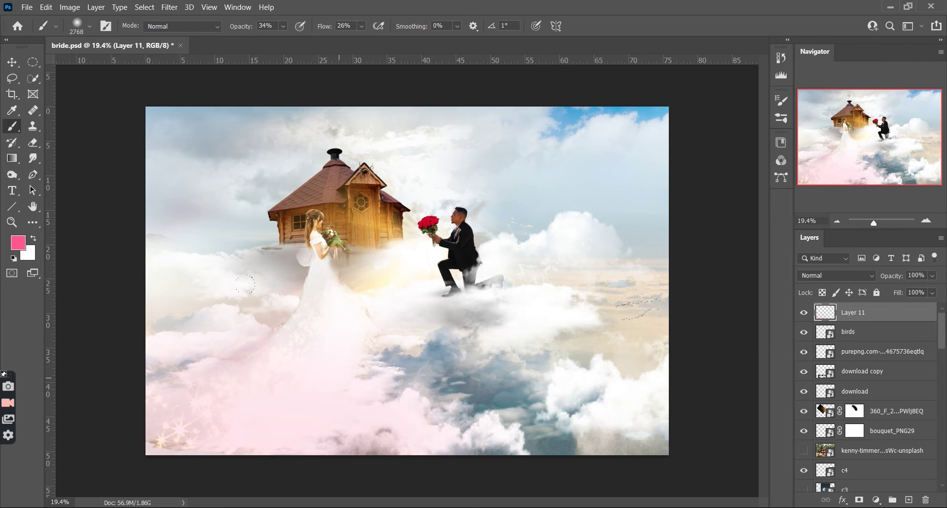
click(838, 275)
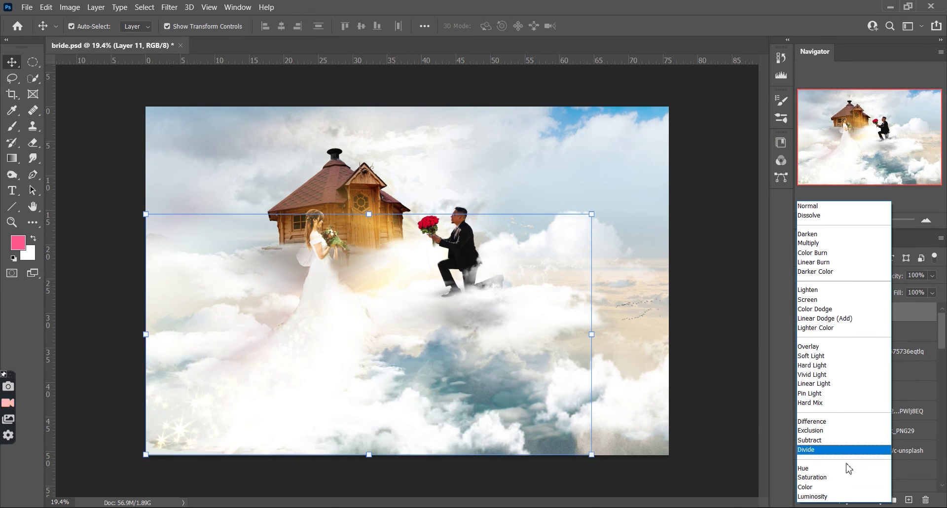
click(809, 206)
key(5)
key(8)
click(754, 301)
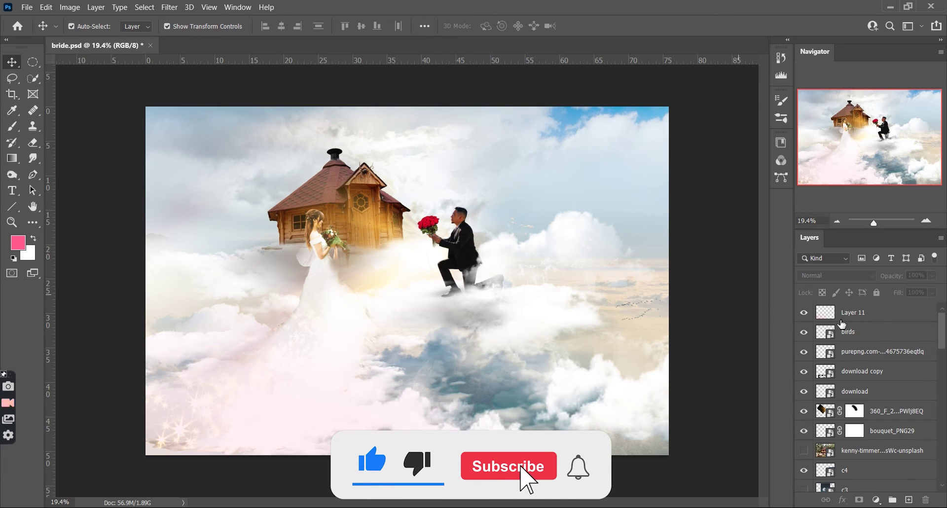
- Stamp visible layers into Layer 12, add a smoke layer, and pick a light cream brush colour
scroll(438, 301, up, 1)
key(ctrl+shift+alt+e)
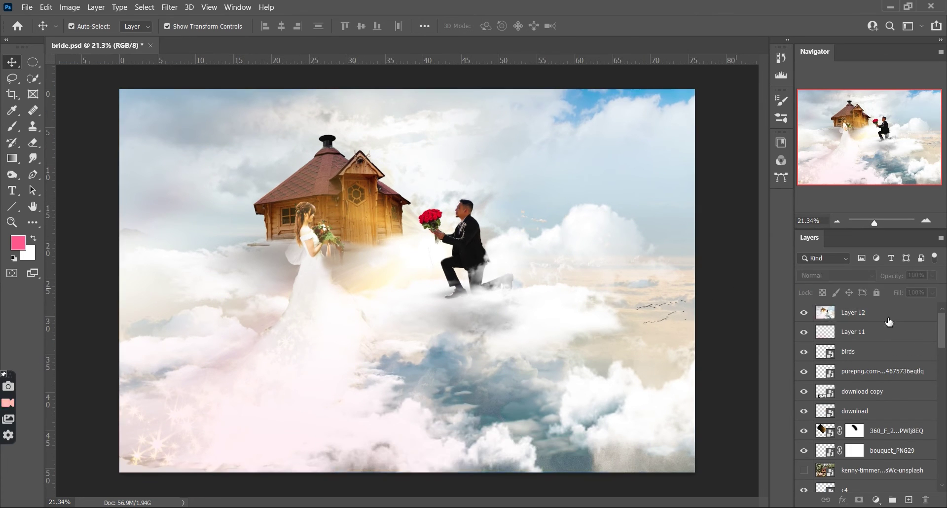
scroll(871, 436, down, 5)
click(861, 446)
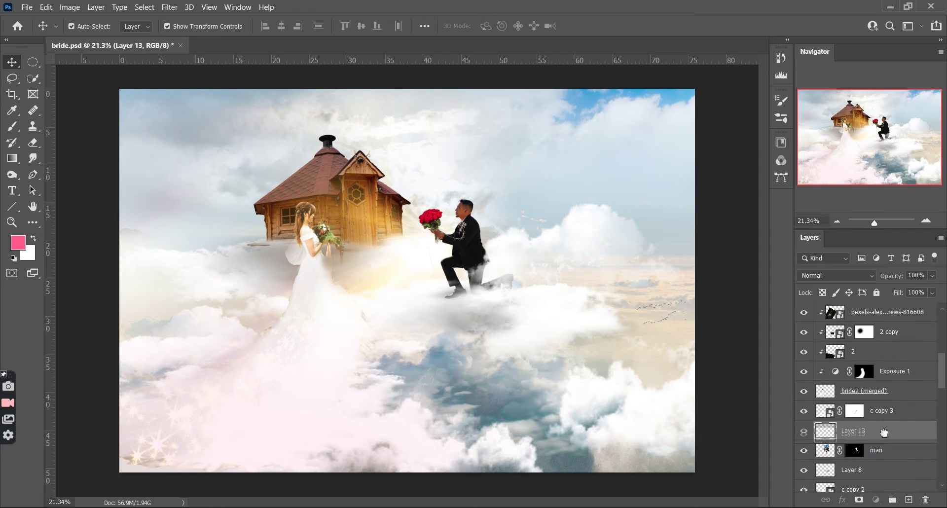
key(ctrl+shift+alt+n)
key(b)
click(18, 242)
key(Return)
- Keep the smoke layer at Normal blending and add a second smoke layer beneath the bride
key(v)
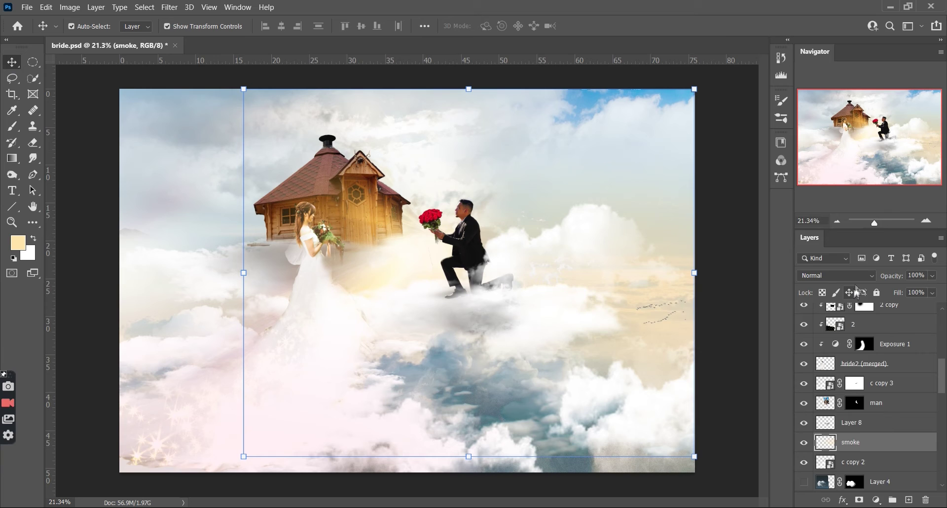
click(836, 276)
click(801, 206)
ctrl+click(807, 444)
click(880, 365)
ctrl+alt+click(909, 499)
key(Return)
- Paint cream haze, set the smoke layer to 81% opacity, and erase excess smoke
key(b)
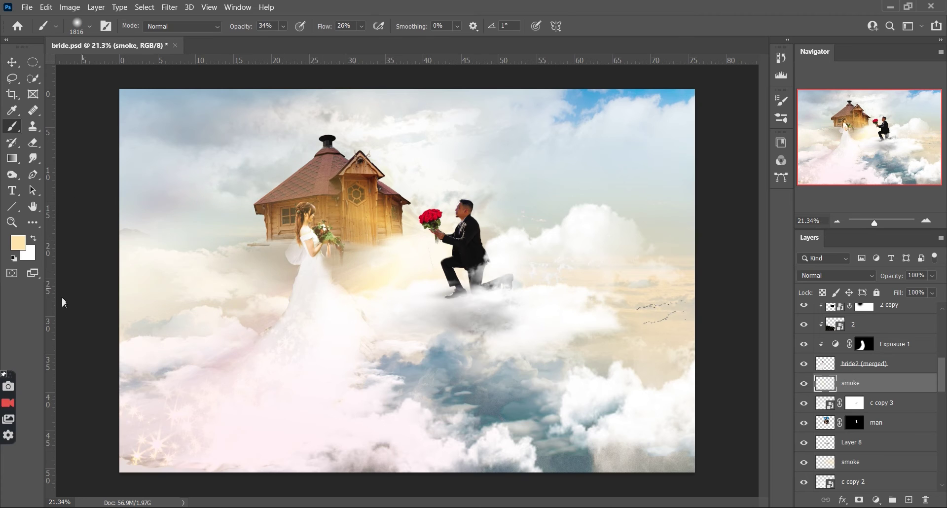
key(v)
key(8)
key(1)
key(e)
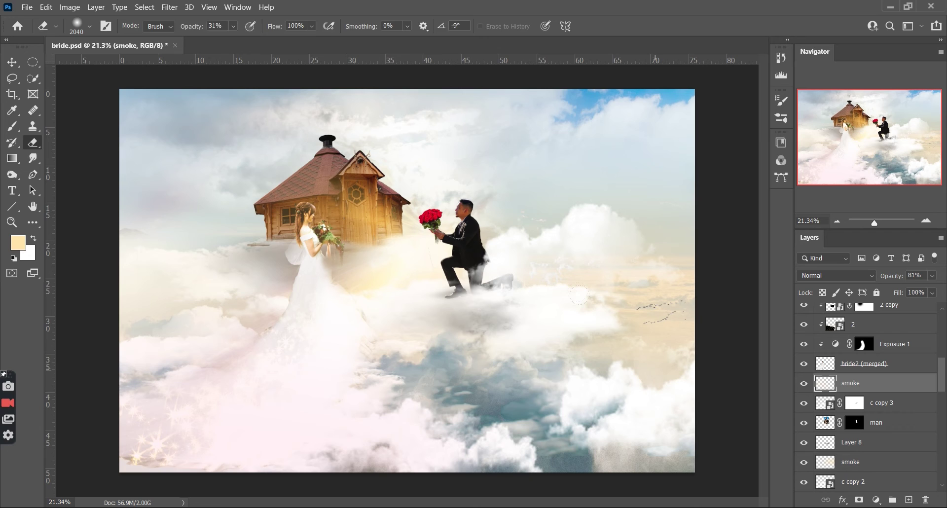
key(b)
key(Return)
- Hide the stamped Layer 12 and select the pink Layer 11
click(11, 63)
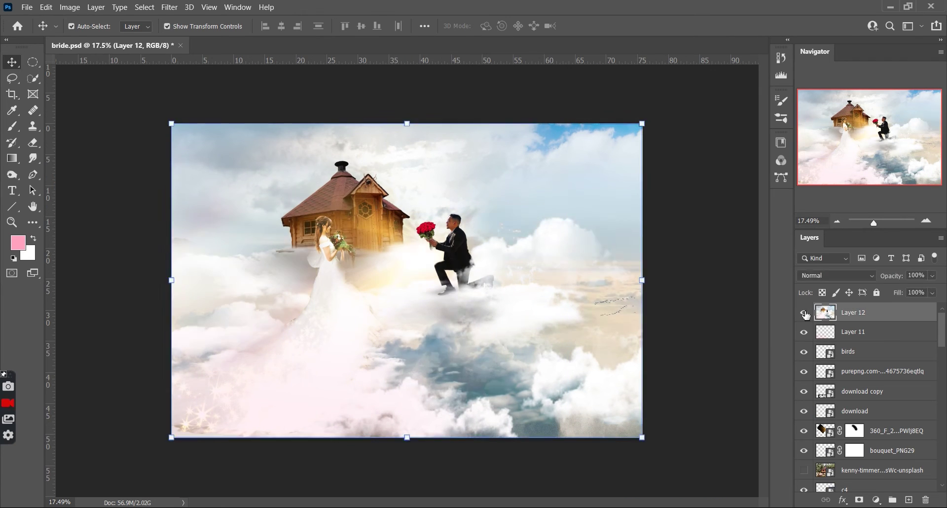
click(804, 312)
click(868, 331)
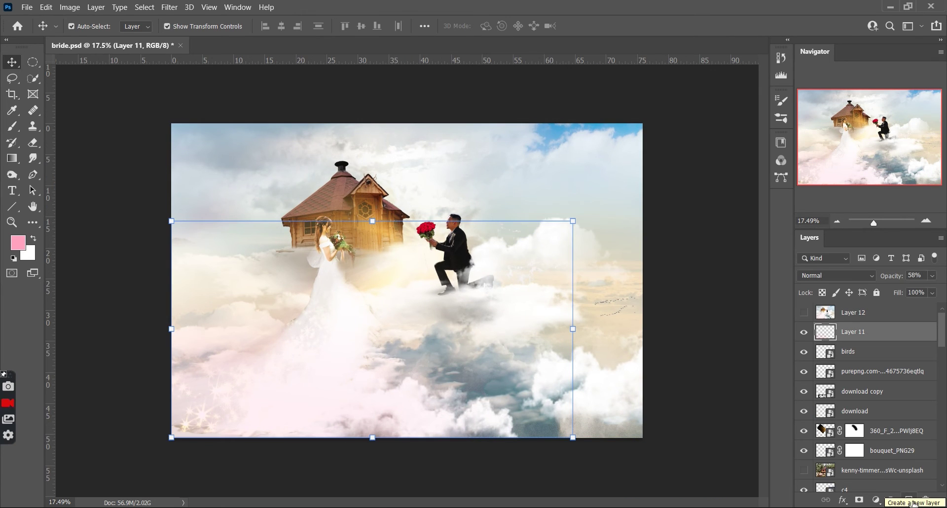
- Stamp the visible scene, duplicate it, and apply Camera Raw Filter to the copy
key(ctrl+alt+shift+e)
key(ctrl+j)
click(169, 7)
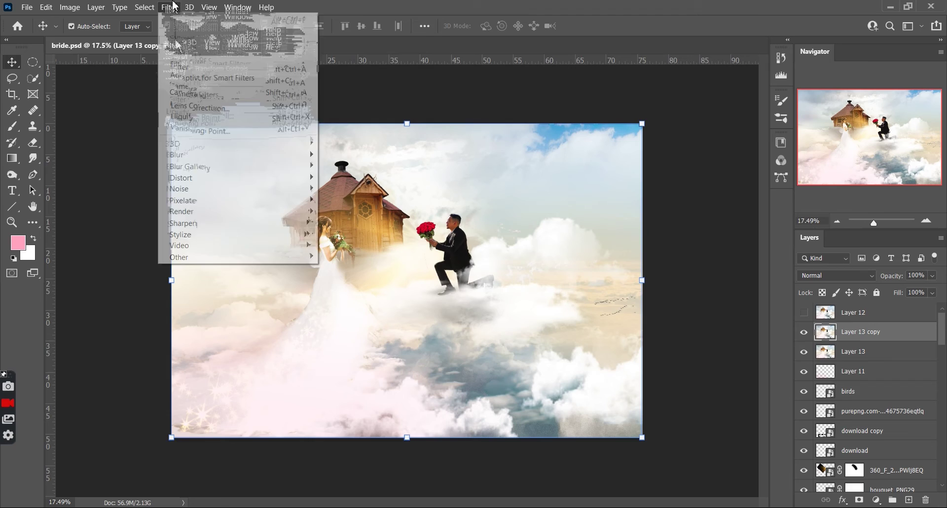
click(197, 76)
- In Basic, adjust temperature and shadows; set Contrast +21, Clarity +10, Dehaze +15, Vibrance +10
mouse_move(783, 197)
mouse_down()
mouse_move(751, 213)
mouse_move(762, 233)
mouse_move(873, 242)
mouse_up()
drag(946, 268, 778, 280)
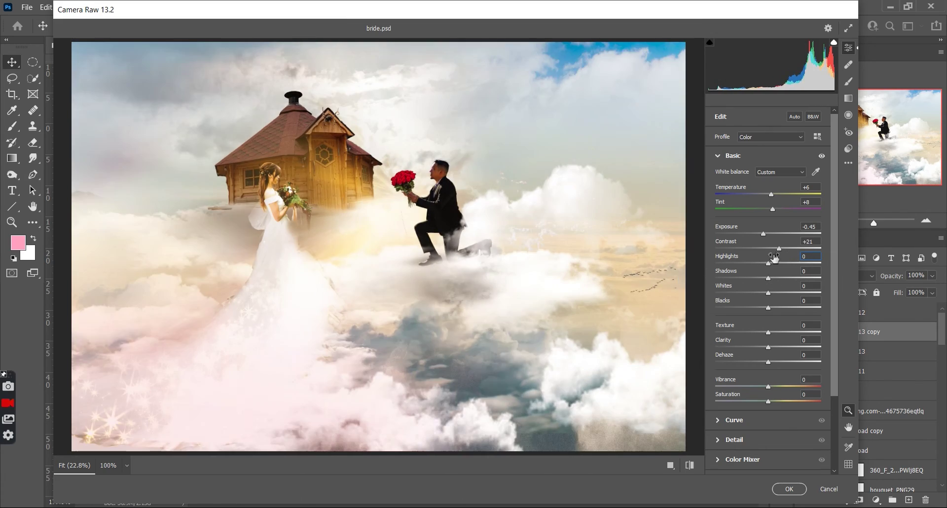
mouse_move(769, 278)
mouse_down()
mouse_move(778, 279)
mouse_move(764, 279)
mouse_move(764, 307)
mouse_up()
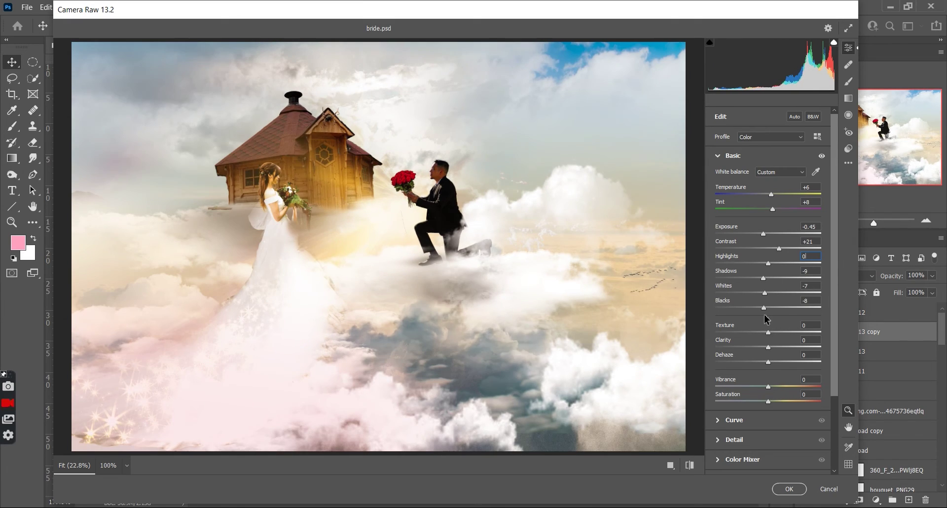
drag(768, 347, 773, 366)
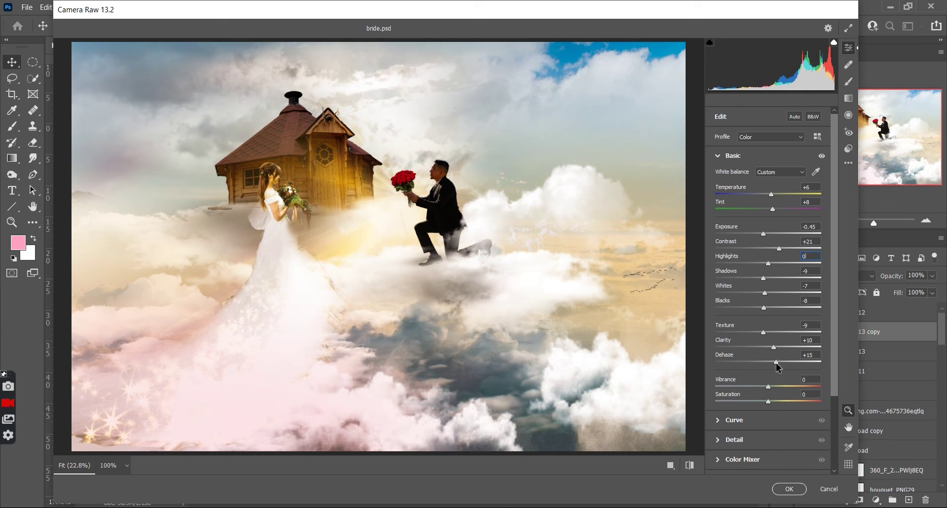
drag(768, 387, 775, 387)
click(733, 155)
- Set Detail Sharpening 18, Noise Reduction 15, and Color Mixer Oranges Hue -15
click(734, 194)
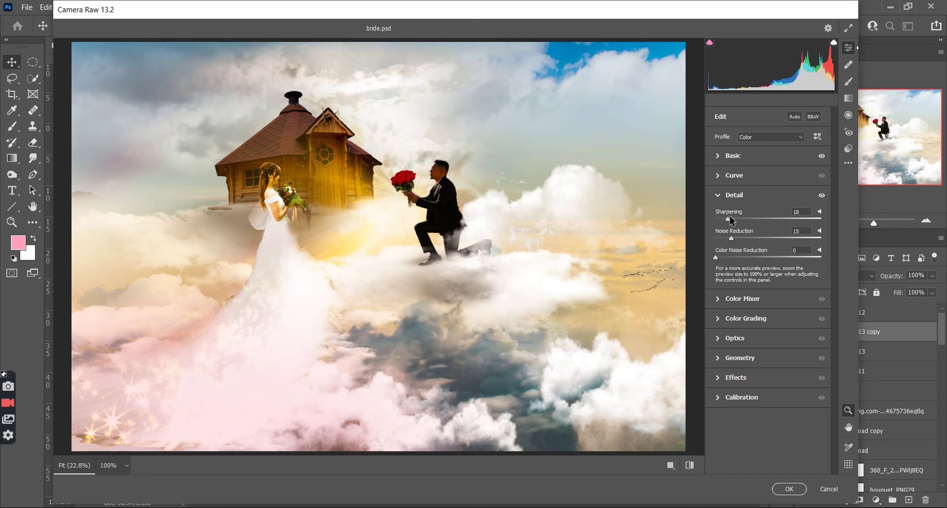
click(742, 298)
mouse_move(768, 285)
mouse_down()
mouse_move(674, 307)
mouse_move(762, 323)
mouse_up()
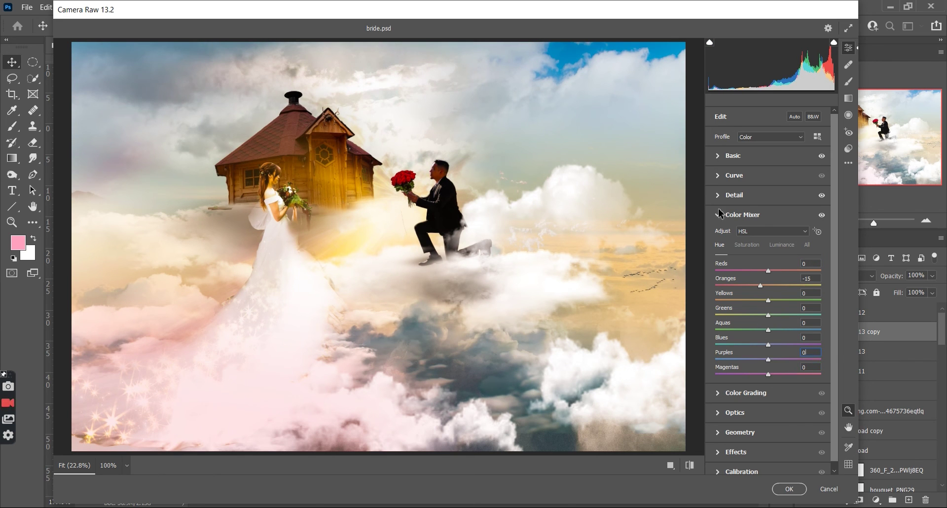
- In Color Grading, lightly tint midtones and shadows and warm the highlights
click(745, 392)
drag(767, 301, 769, 300)
drag(737, 379, 750, 381)
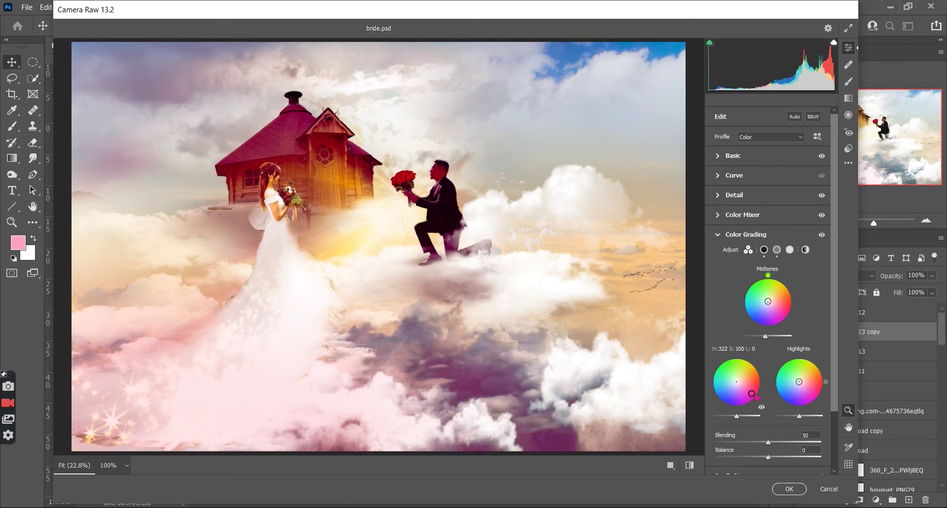
drag(750, 381, 740, 383)
drag(799, 382, 798, 382)
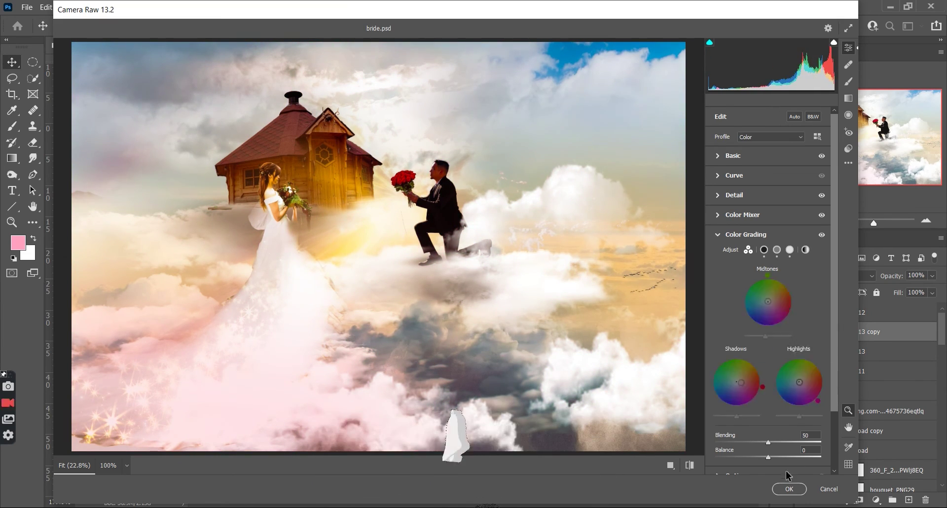
click(717, 234)
- Set Calibration Red Primary Hue +8, Saturation +24 and Blue Primary Saturation +100
click(719, 357)
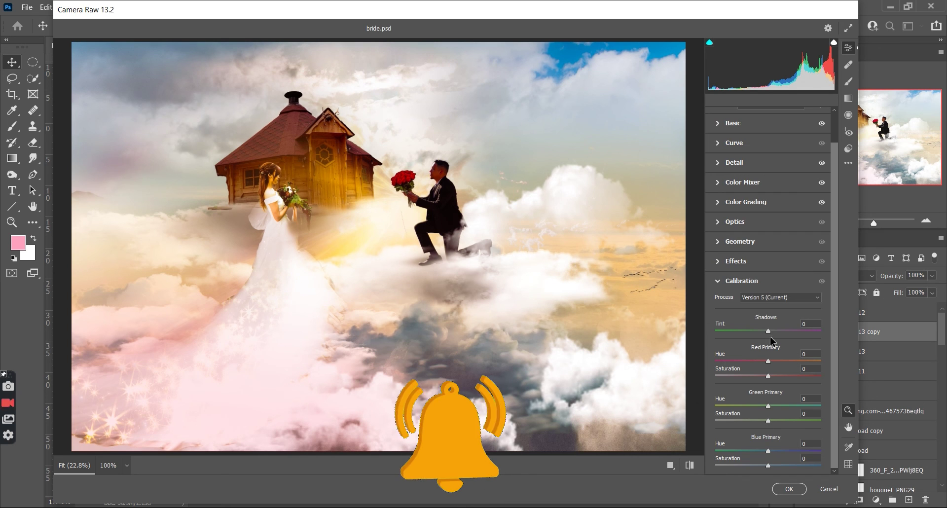
double_click(715, 331)
drag(767, 361, 876, 365)
drag(774, 361, 772, 376)
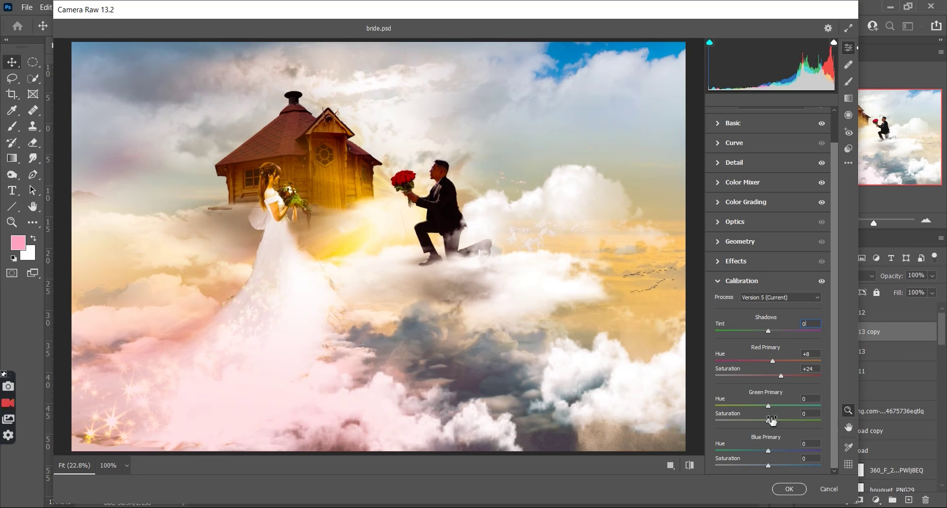
drag(771, 466, 766, 468)
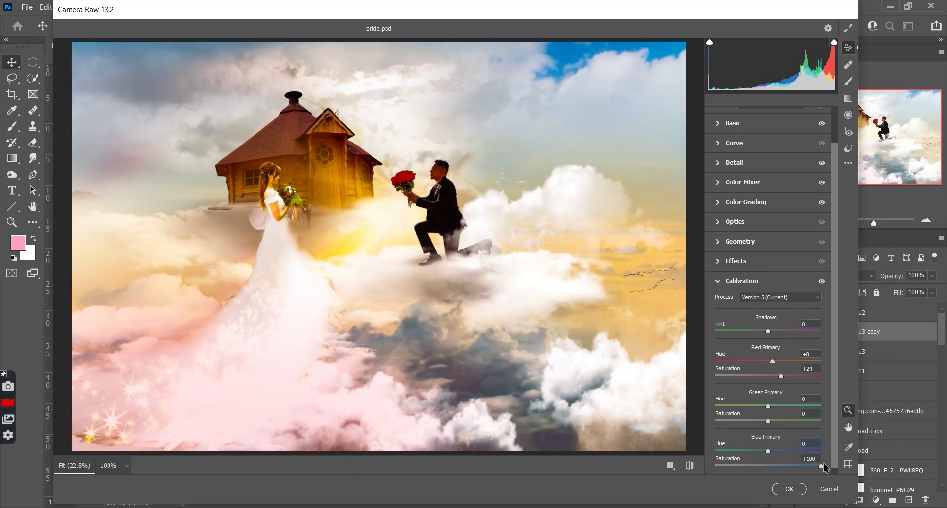